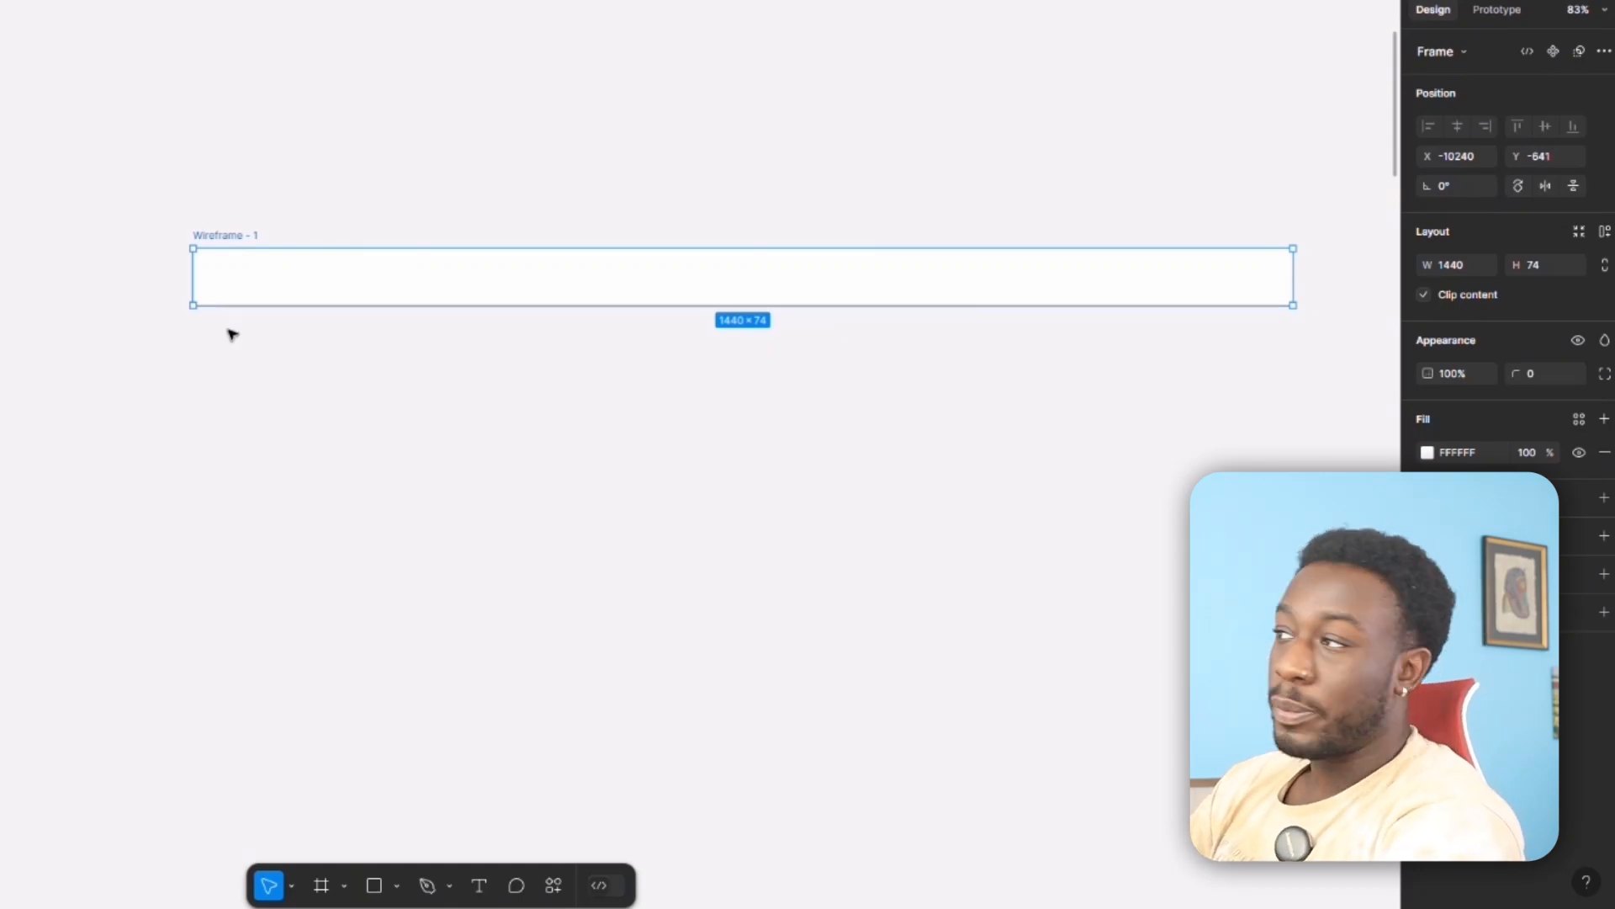
{"action": "left_click", "coordinate": [262, 384]}
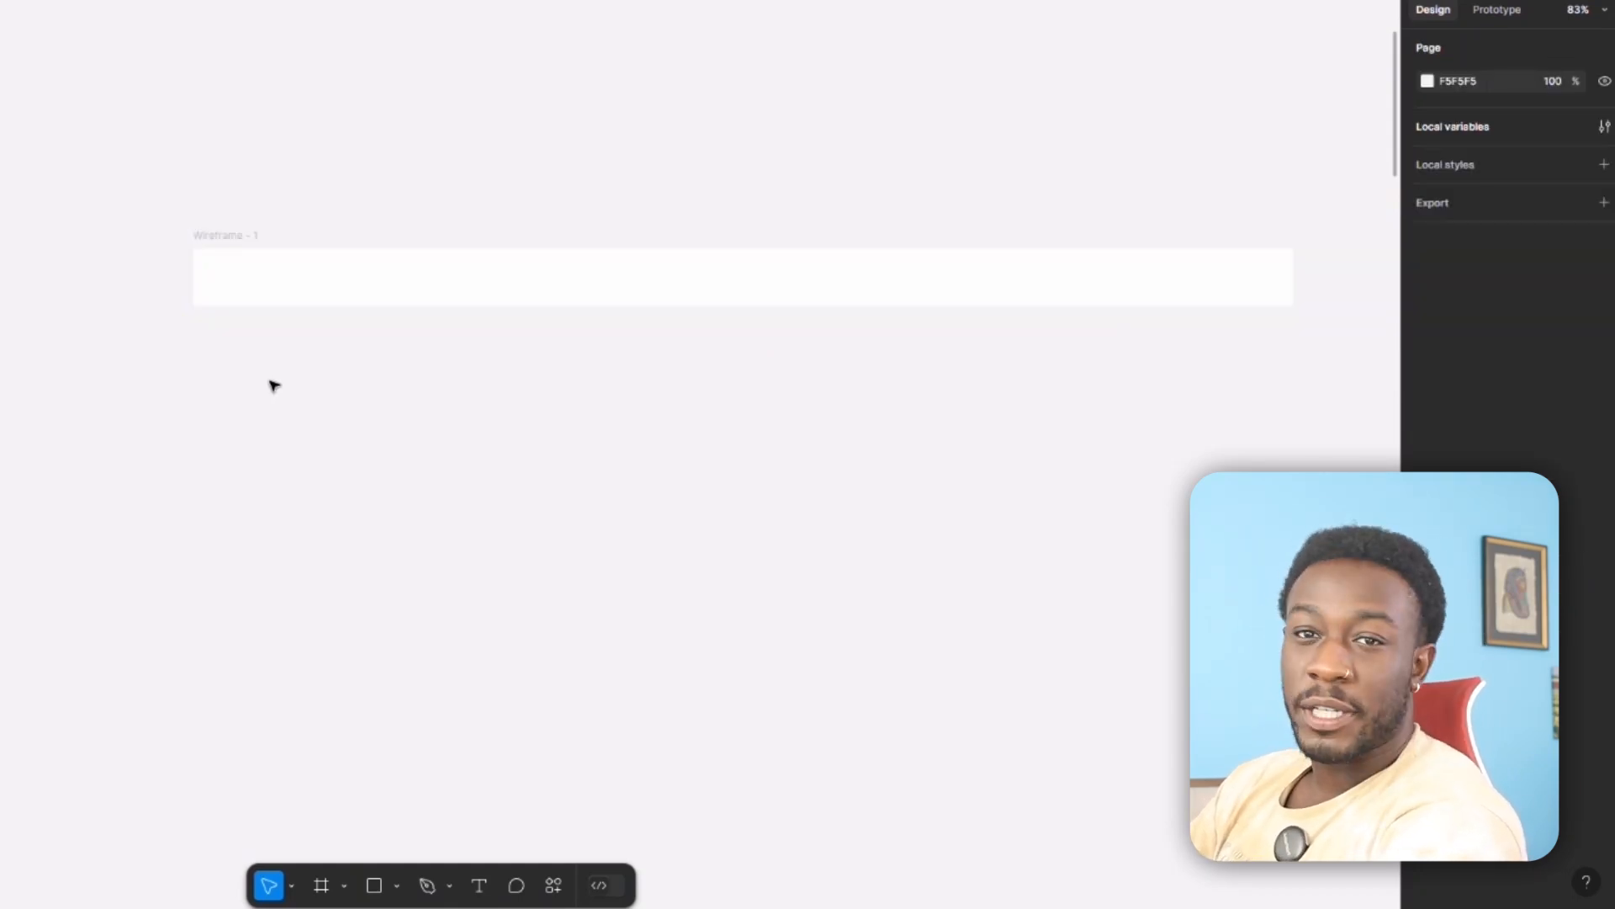
{"action": "left_click", "coordinate": [290, 303]}
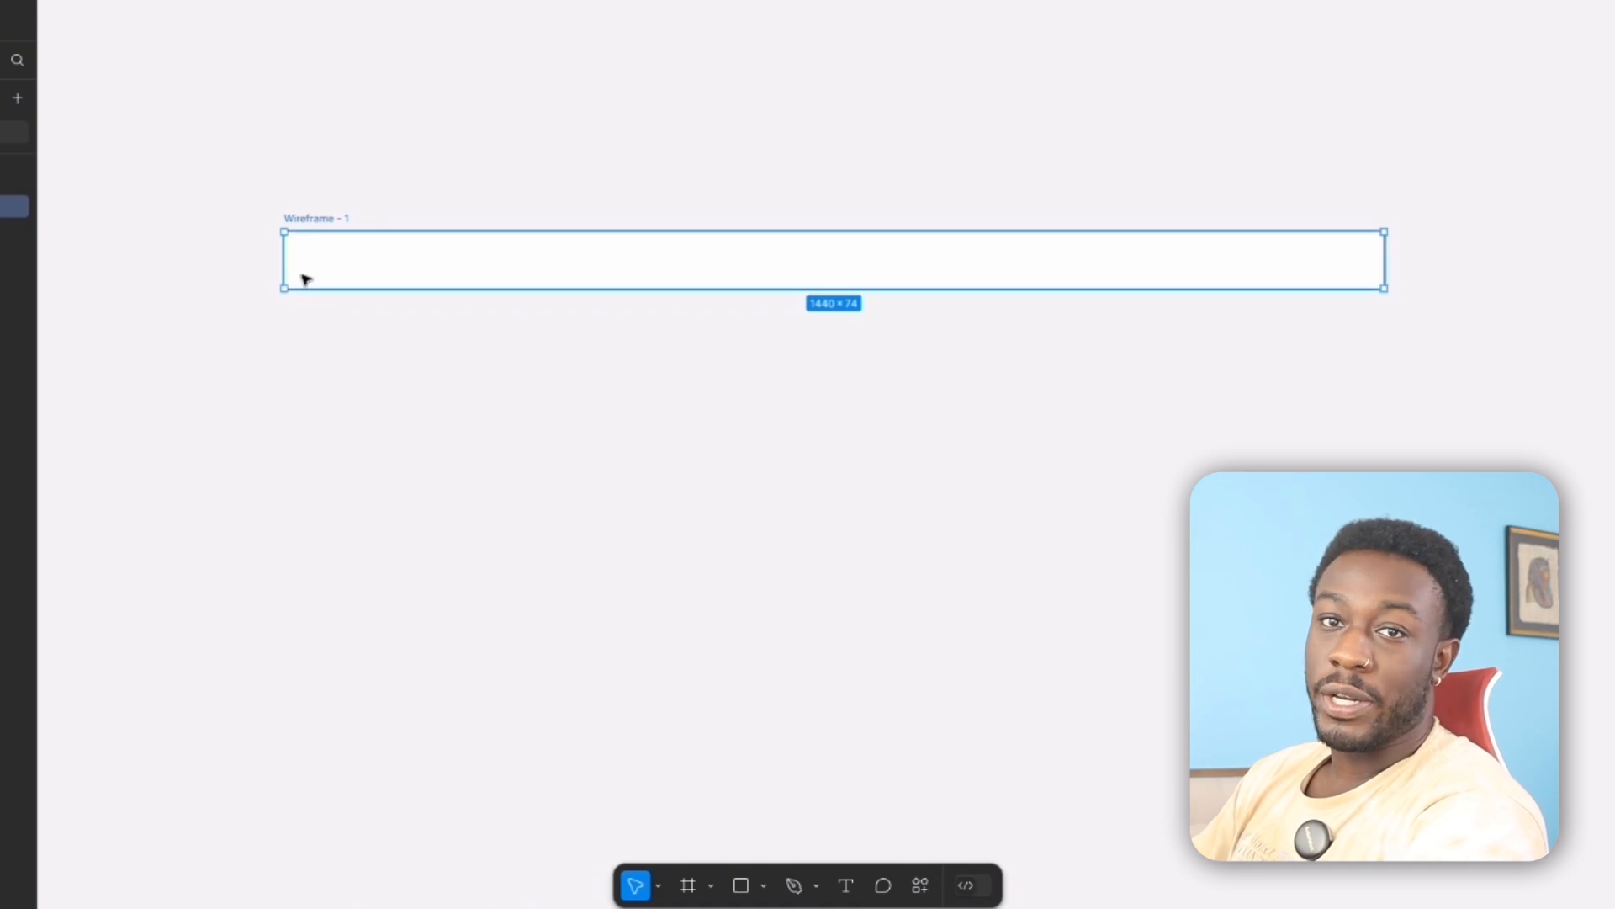
{"action": "left_click", "coordinate": [264, 371]}
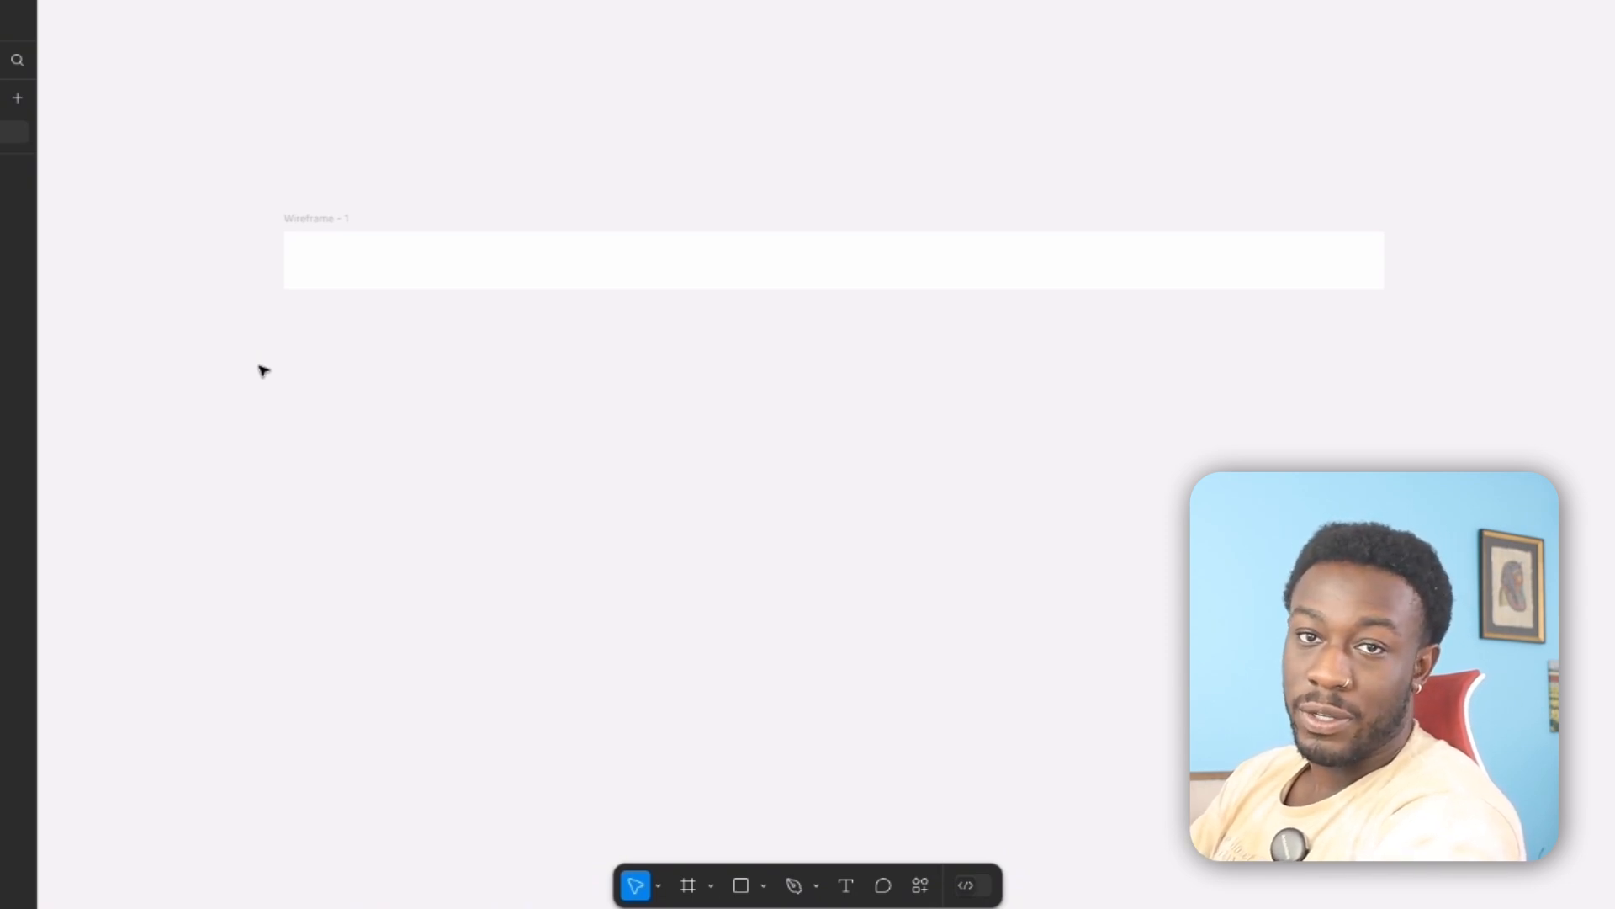
{"action": "left_click", "coordinate": [286, 256]}
{"action": "left_click_drag", "start_coordinate": [371, 274], "coordinate": [295, 298]}
{"action": "left_click", "coordinate": [281, 364]}
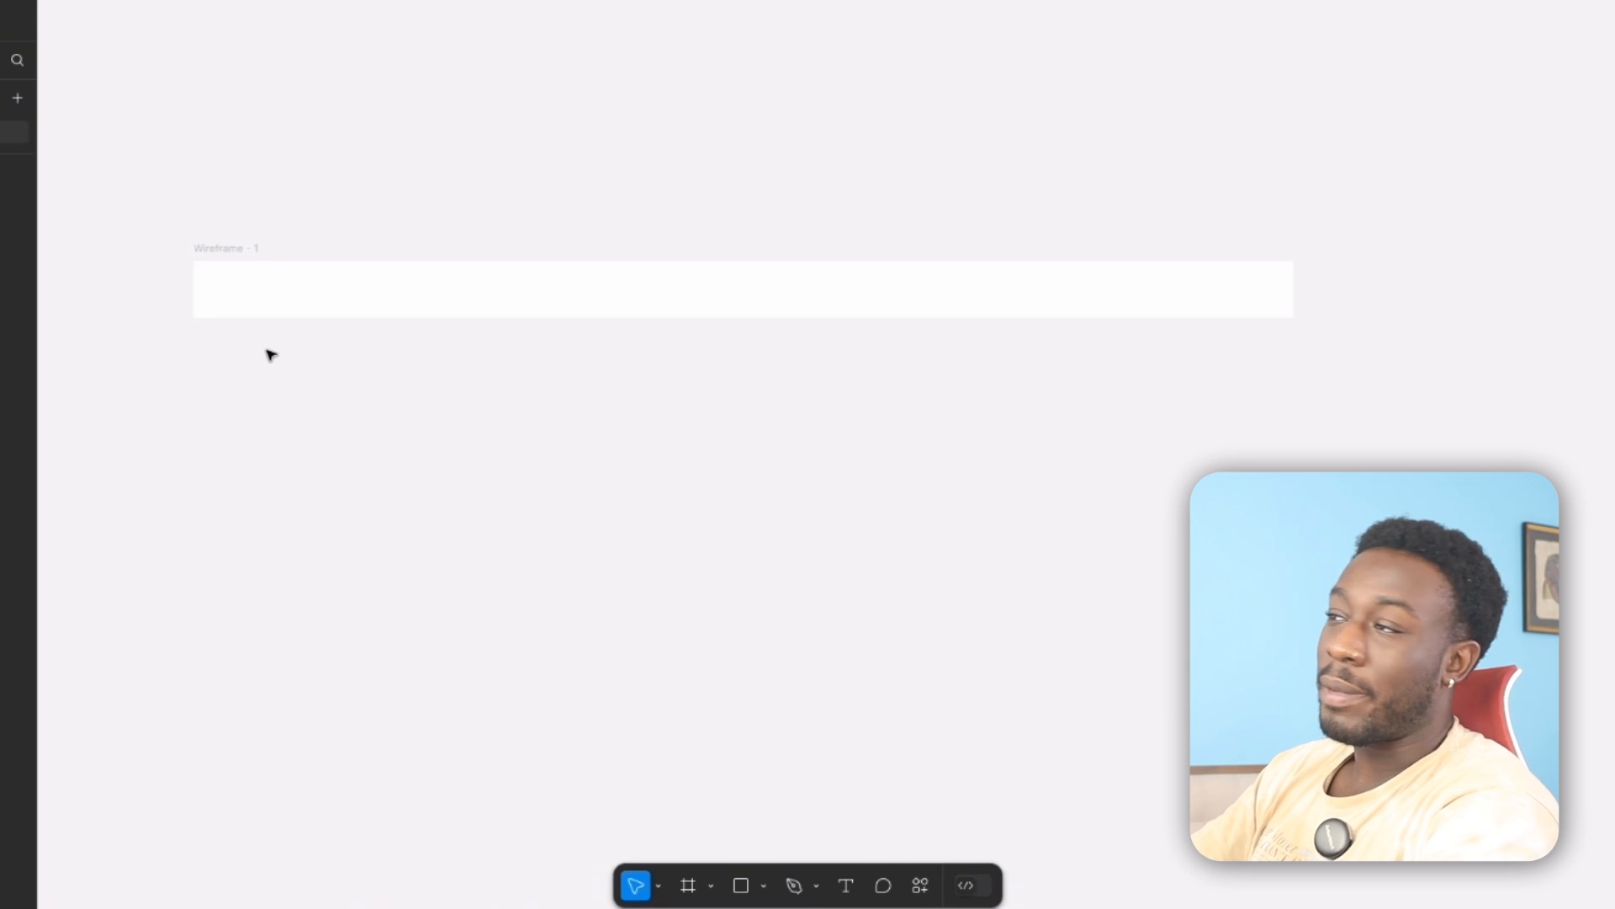
Place a row of four "Page" text labels near the left end of the white Wireframe - 1 header frame.
{"action": "left_click", "coordinate": [238, 311]}
{"action": "key", "text": "t"}
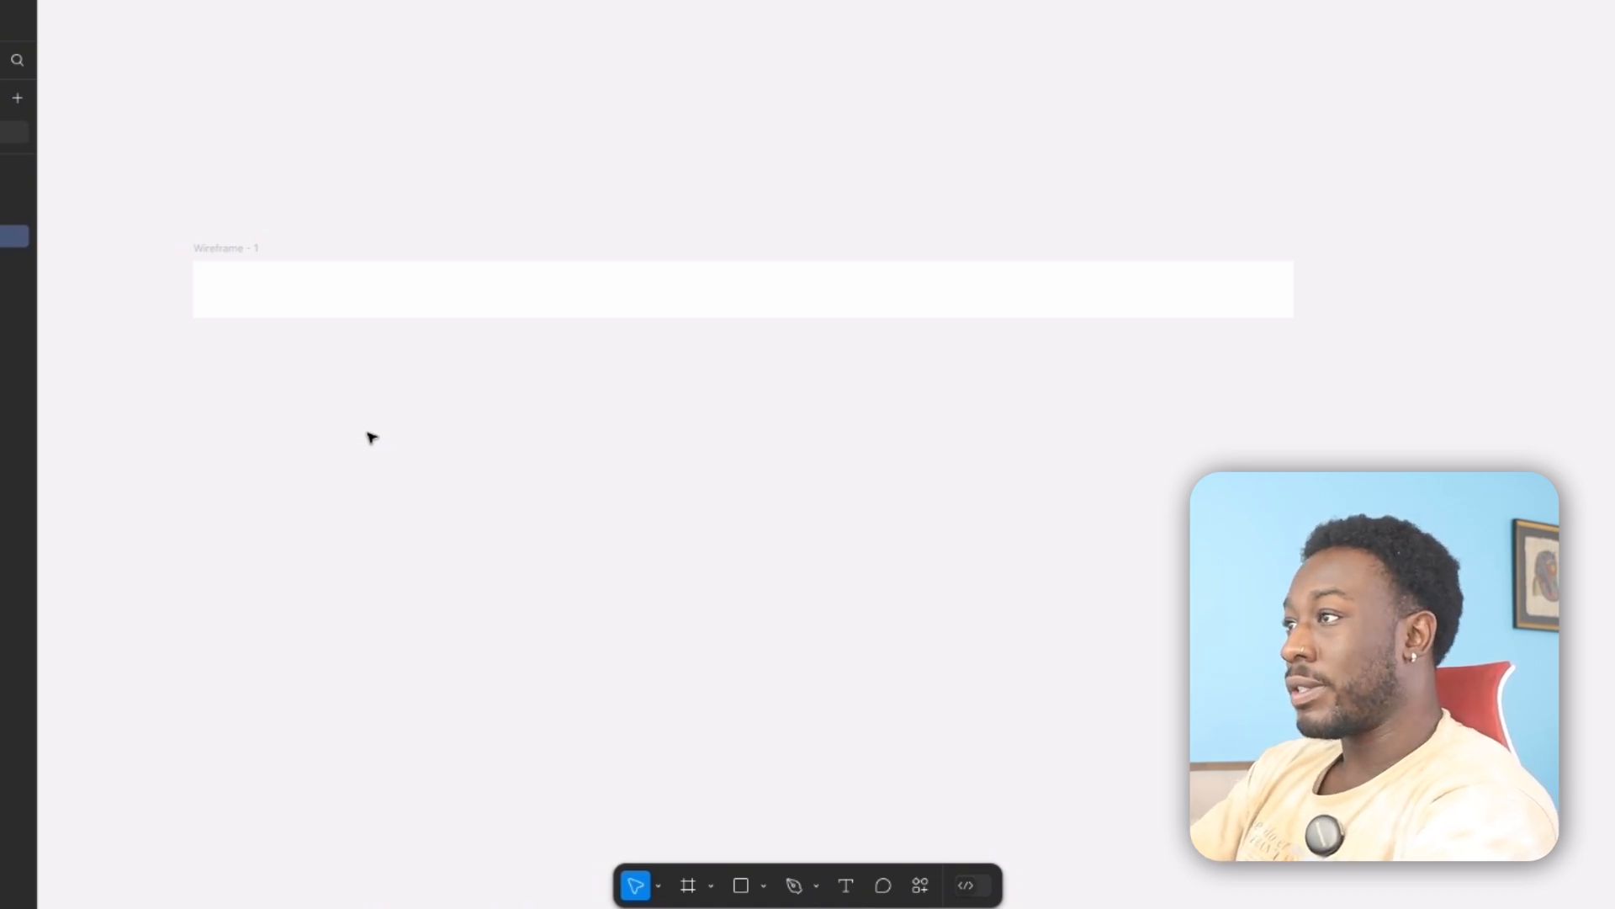
{"action": "type", "text": "Page"}
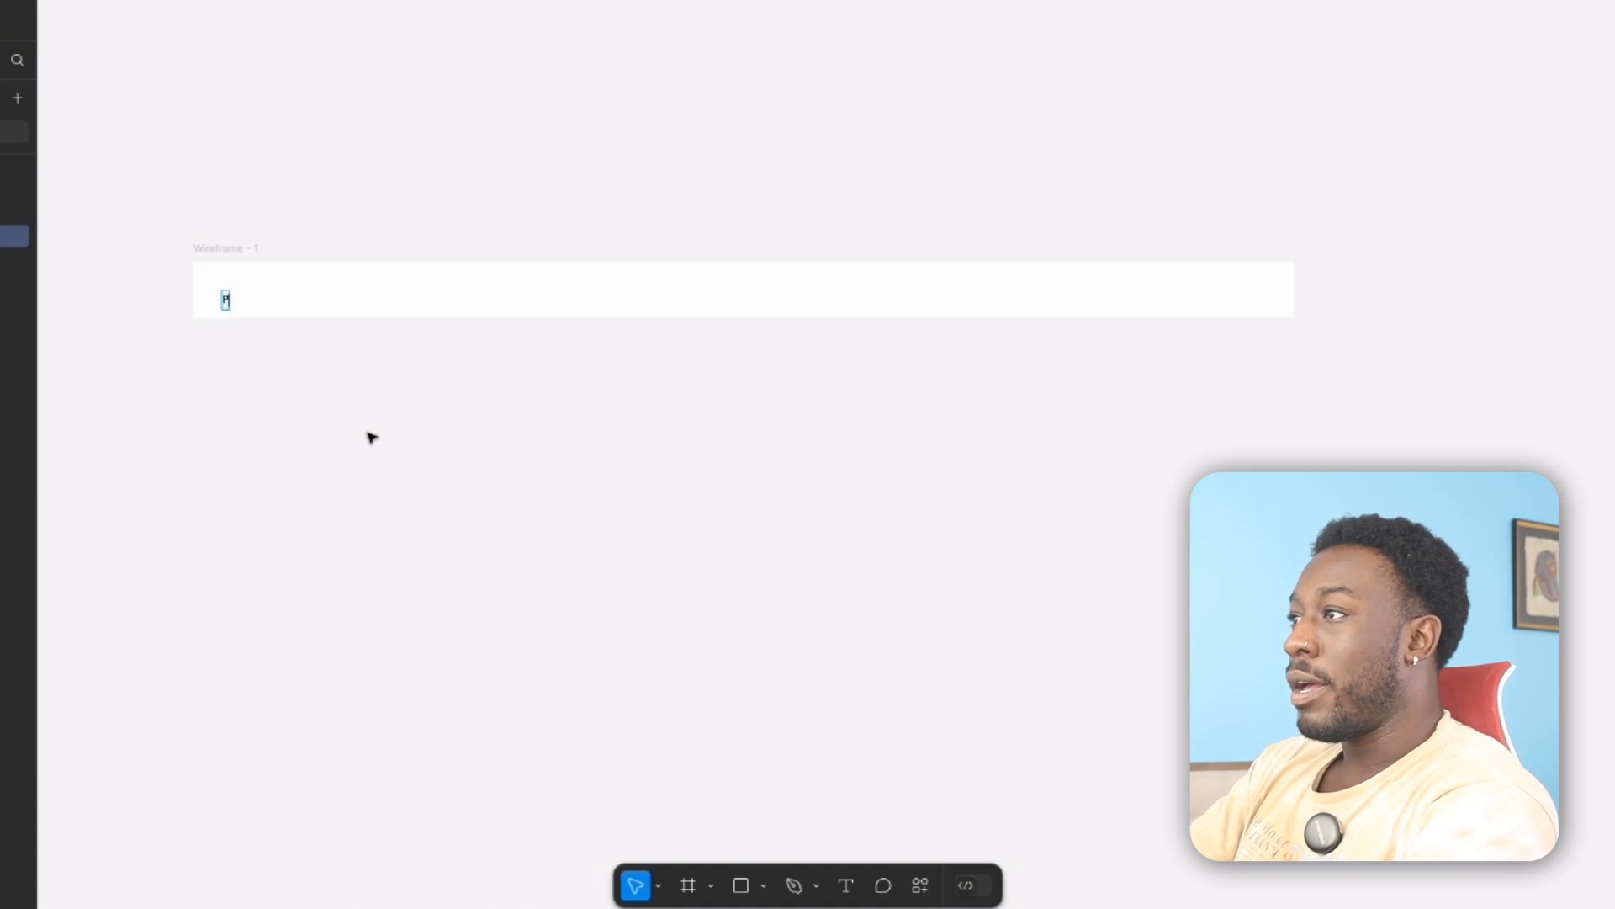
{"action": "left_click", "coordinate": [370, 436]}
{"action": "left_click", "coordinate": [360, 433]}
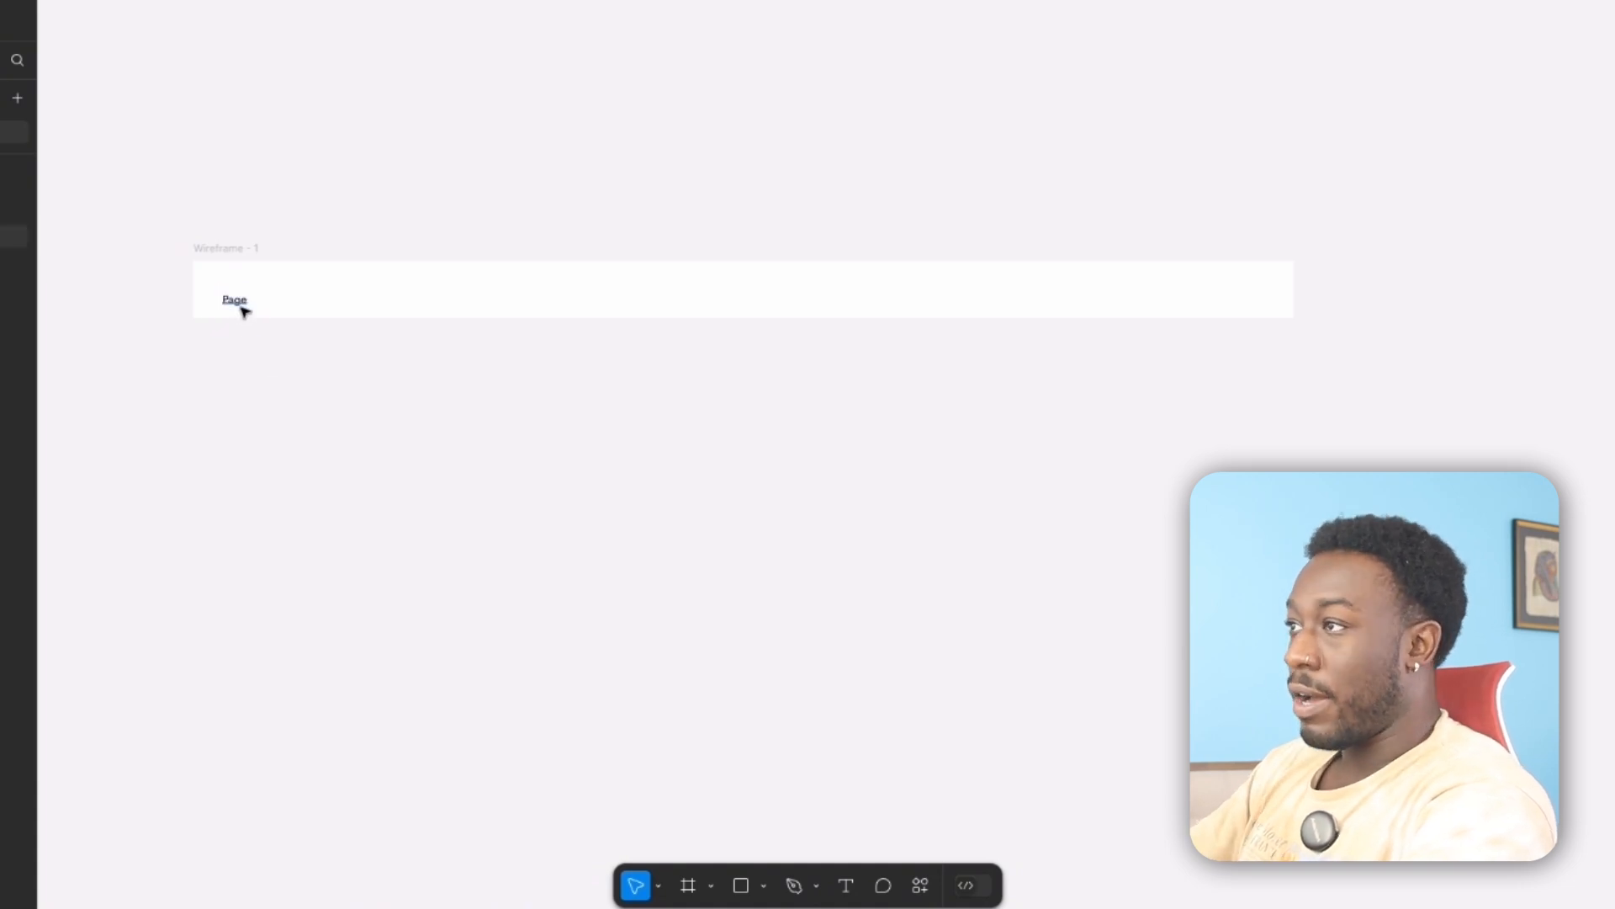
{"action": "left_click_drag", "start_coordinate": [240, 304], "coordinate": [245, 291]}
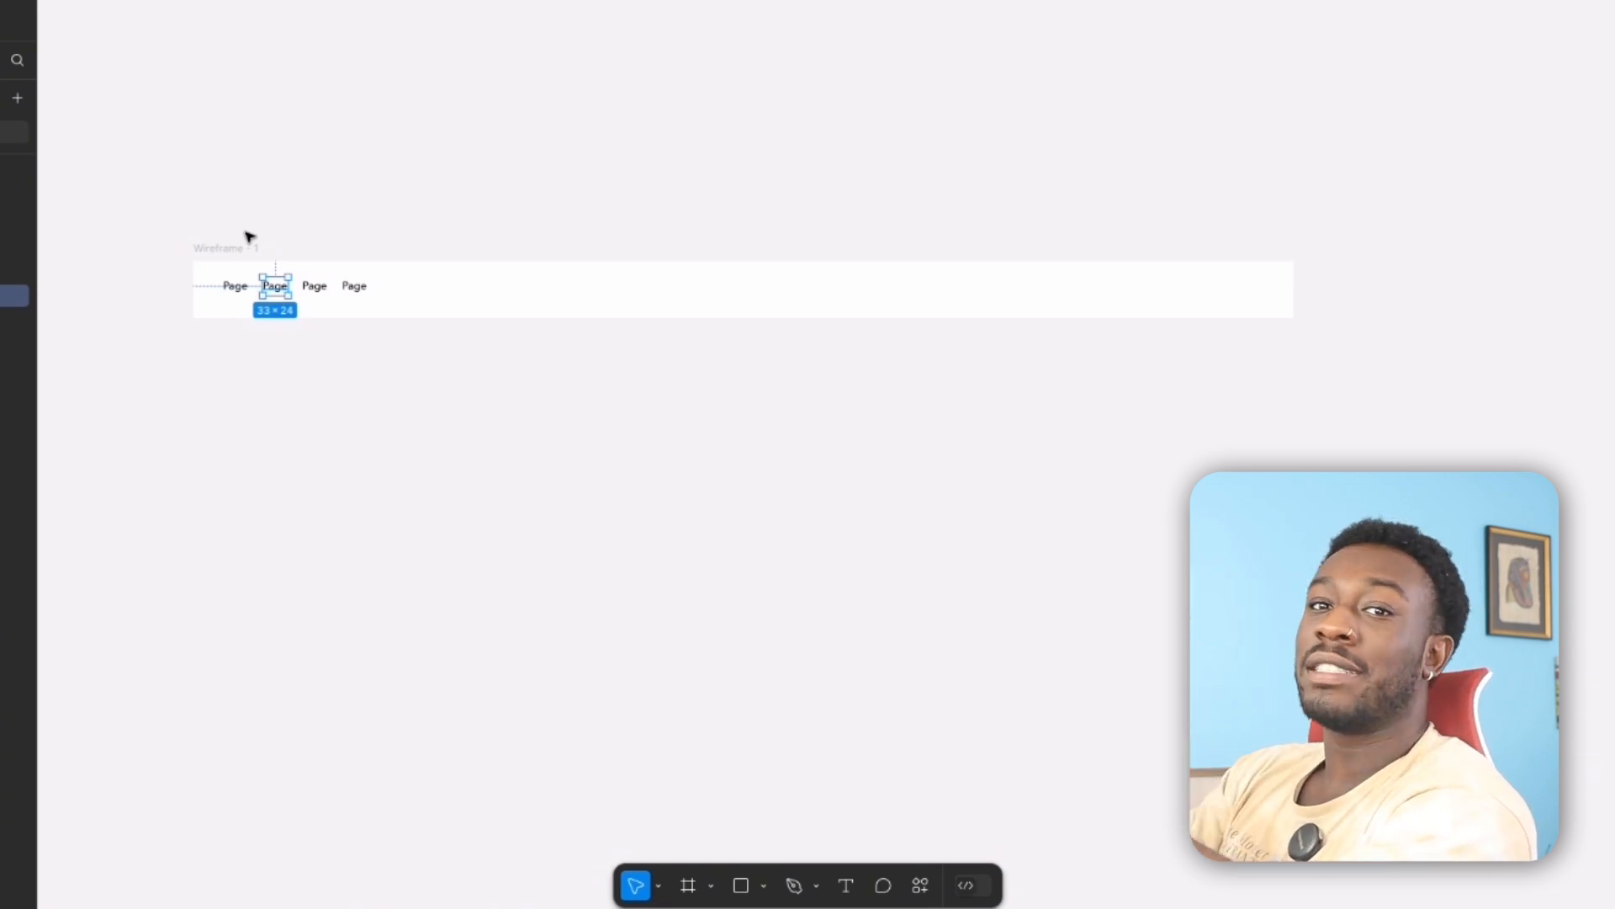
Set the horizontal spacing between the four Page labels to 20.
{"action": "left_click", "coordinate": [372, 304]}
{"action": "left_click", "coordinate": [355, 288]}
{"action": "left_click", "coordinate": [313, 288], "text": "shift"}
{"action": "left_click", "coordinate": [276, 288], "text": "shift"}
{"action": "left_click", "coordinate": [235, 288], "text": "shift"}
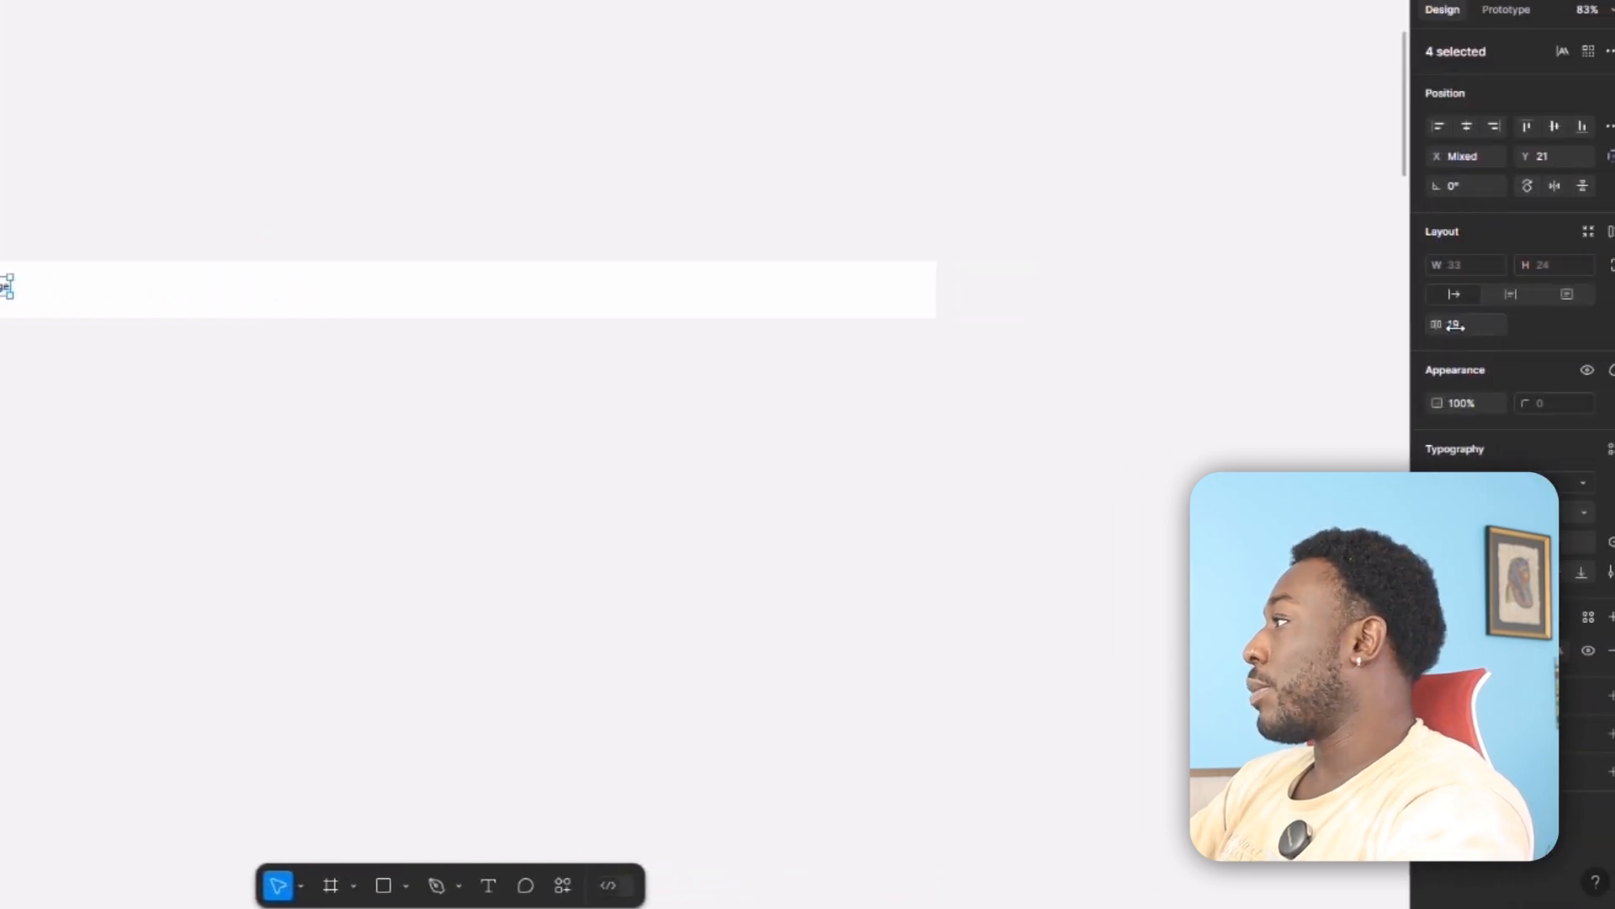
{"action": "type", "text": "20"}
{"action": "key", "text": "Return"}
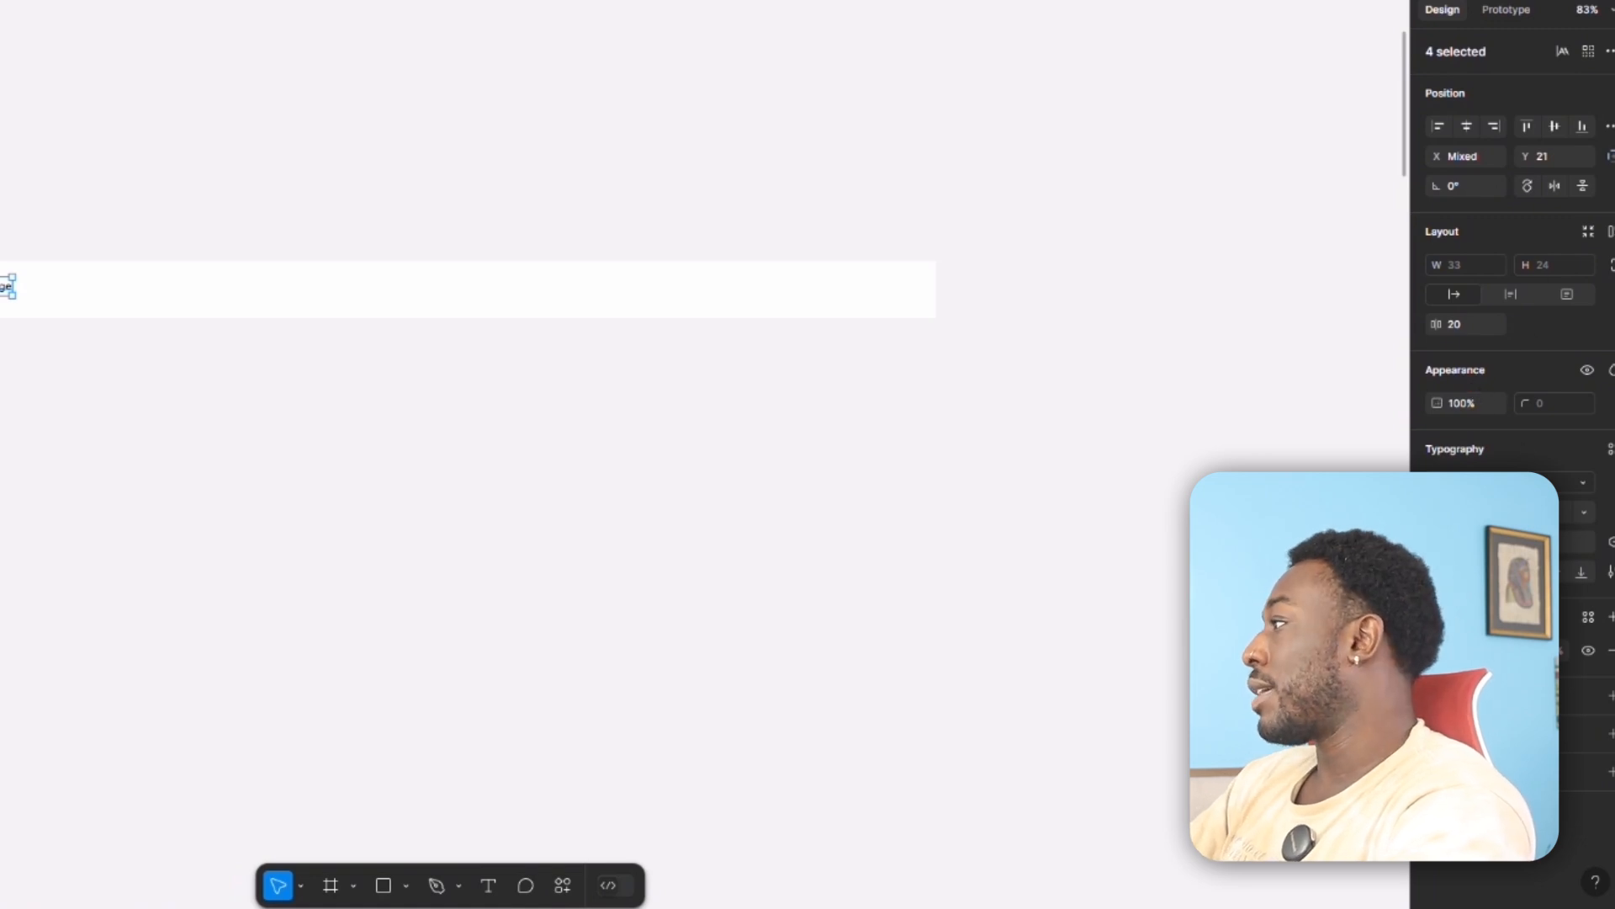
Increase the font size of the four Page labels and set the spacing between them to 80.
{"action": "left_click", "coordinate": [1585, 513]}
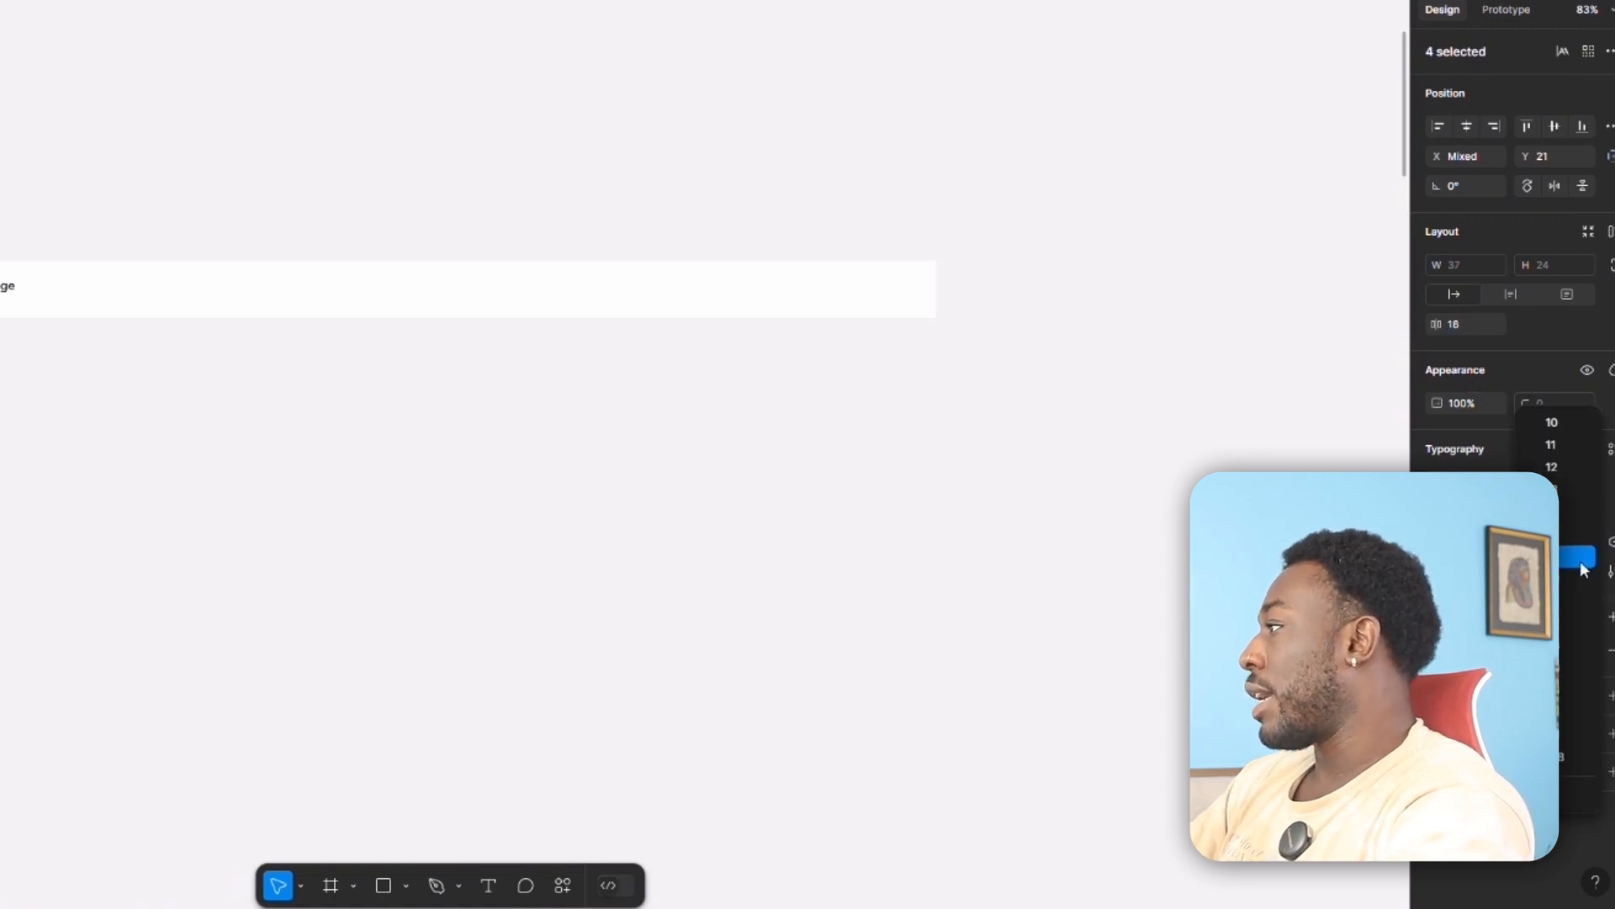
{"action": "left_click", "coordinate": [1458, 331]}
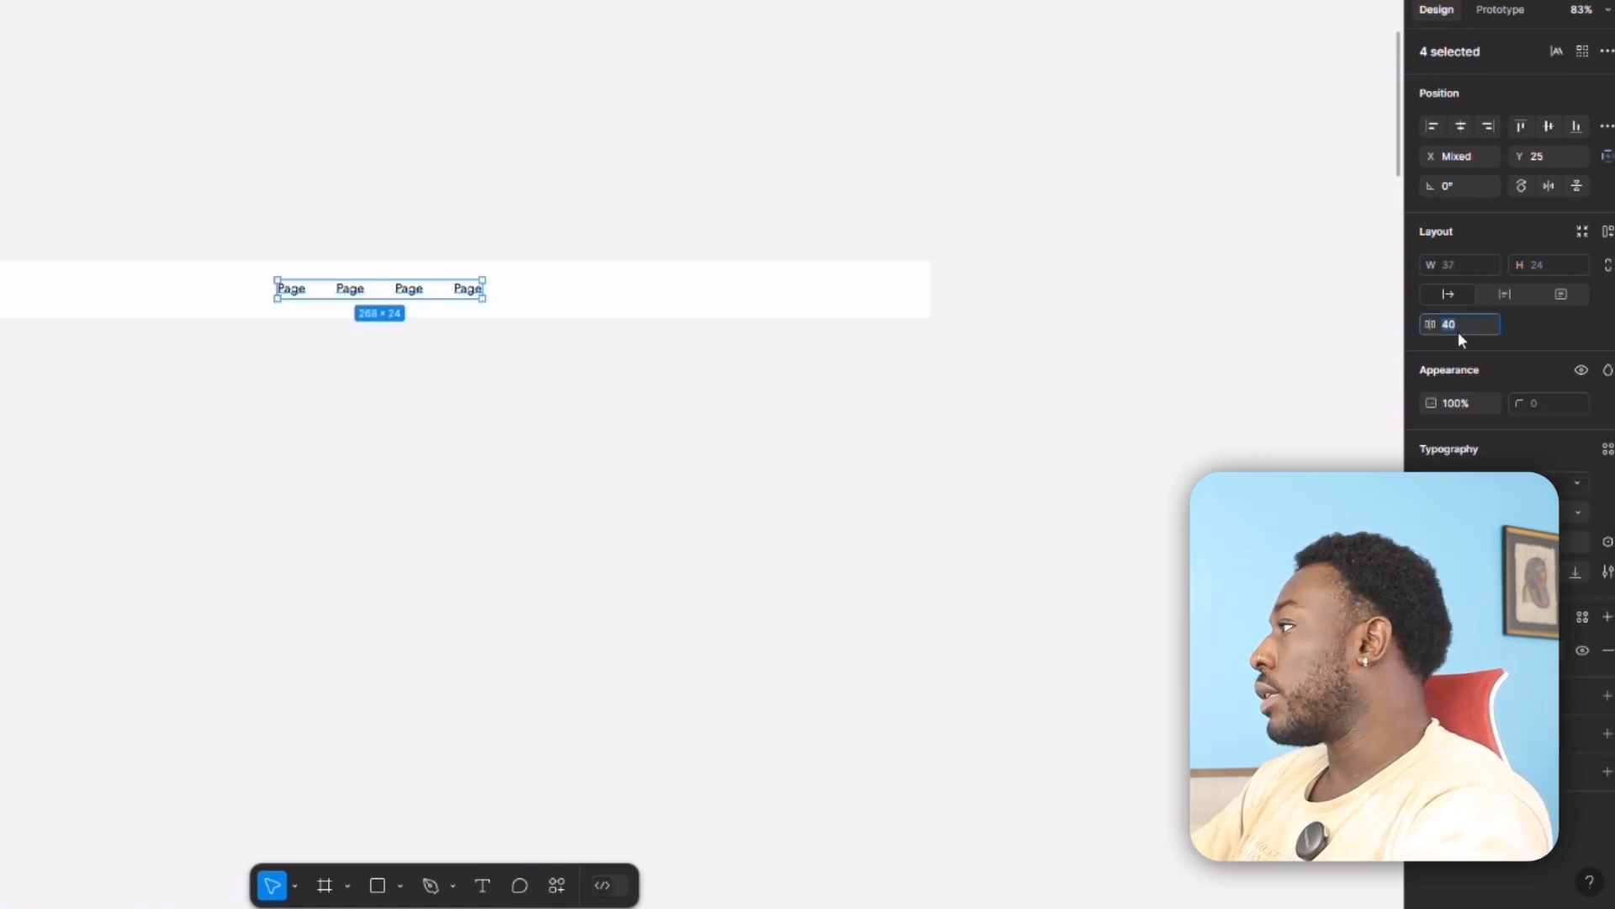
{"action": "type", "text": "80"}
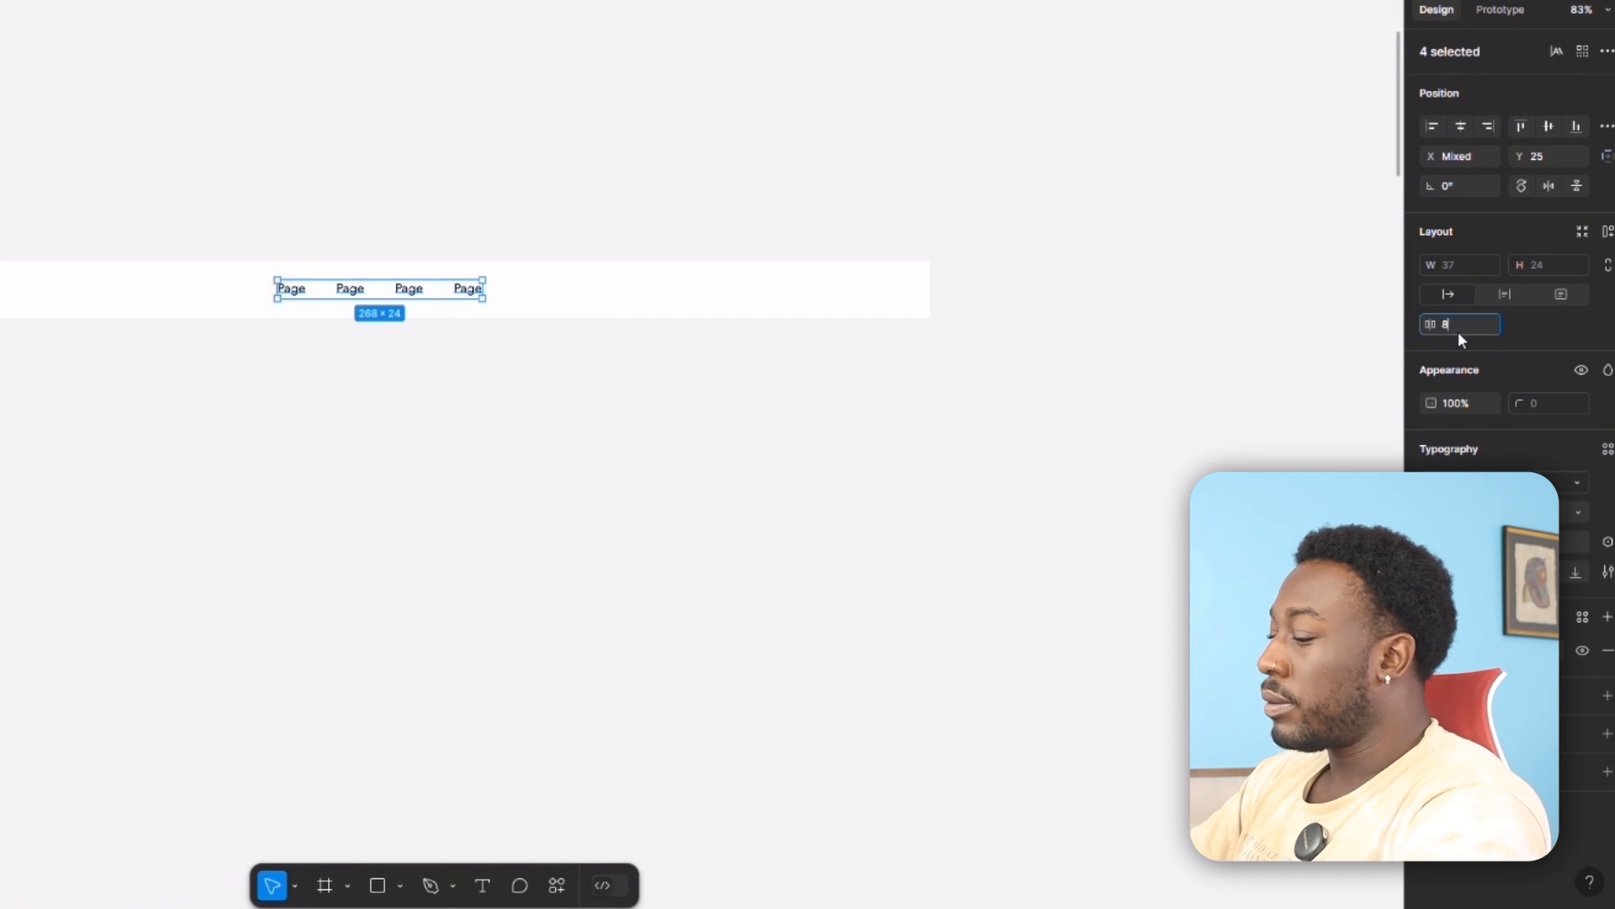
{"action": "key", "text": "Return"}
{"action": "left_click", "coordinate": [814, 466]}
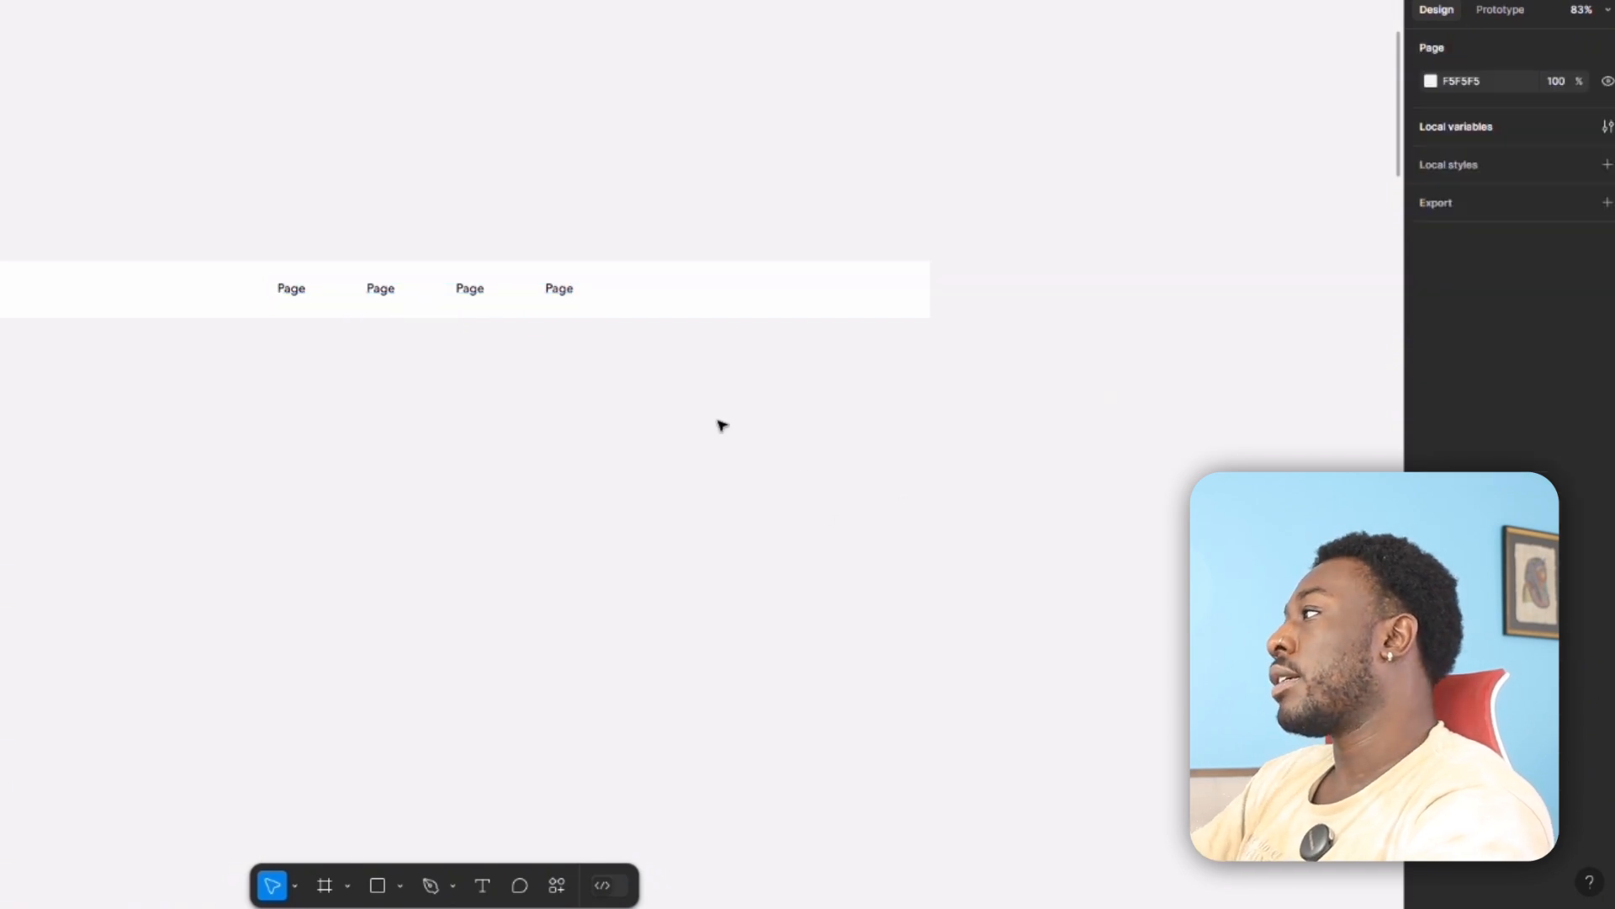
Place a 60 × 60 grey square at the start of the navigation row and line up the Page labels beside it.
{"action": "left_click", "coordinate": [471, 290]}
{"action": "left_click", "coordinate": [293, 293], "text": "shift"}
{"action": "left_click", "coordinate": [933, 289]}
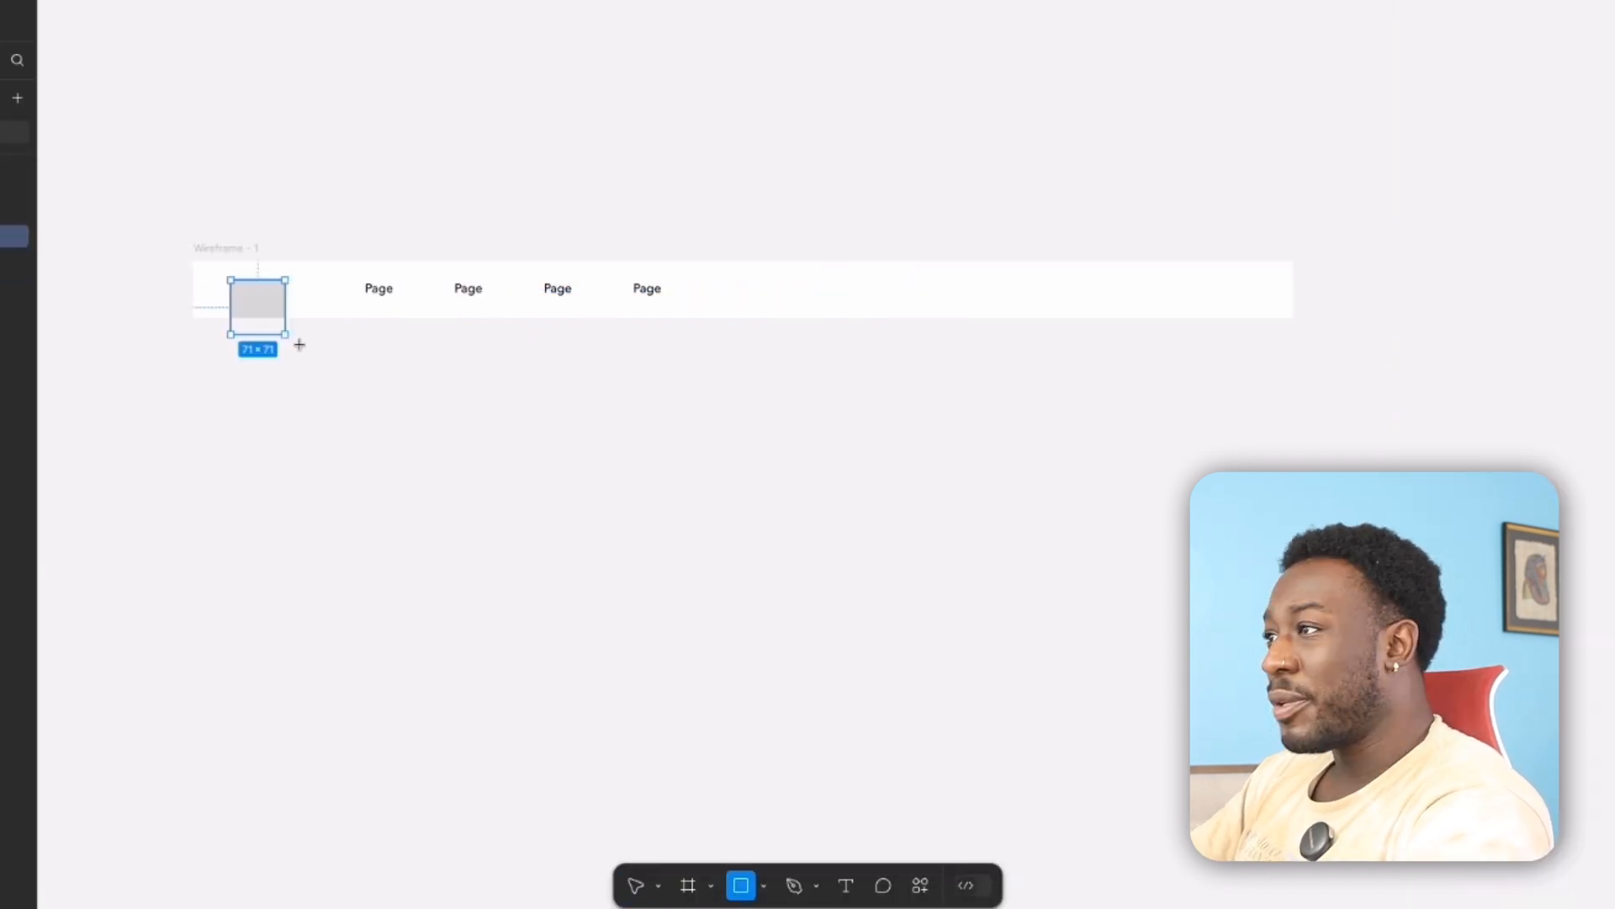
{"action": "left_click_drag", "start_coordinate": [298, 345], "coordinate": [287, 341]}
{"action": "left_click_drag", "start_coordinate": [266, 316], "coordinate": [266, 308]}
{"action": "left_click", "coordinate": [343, 333]}
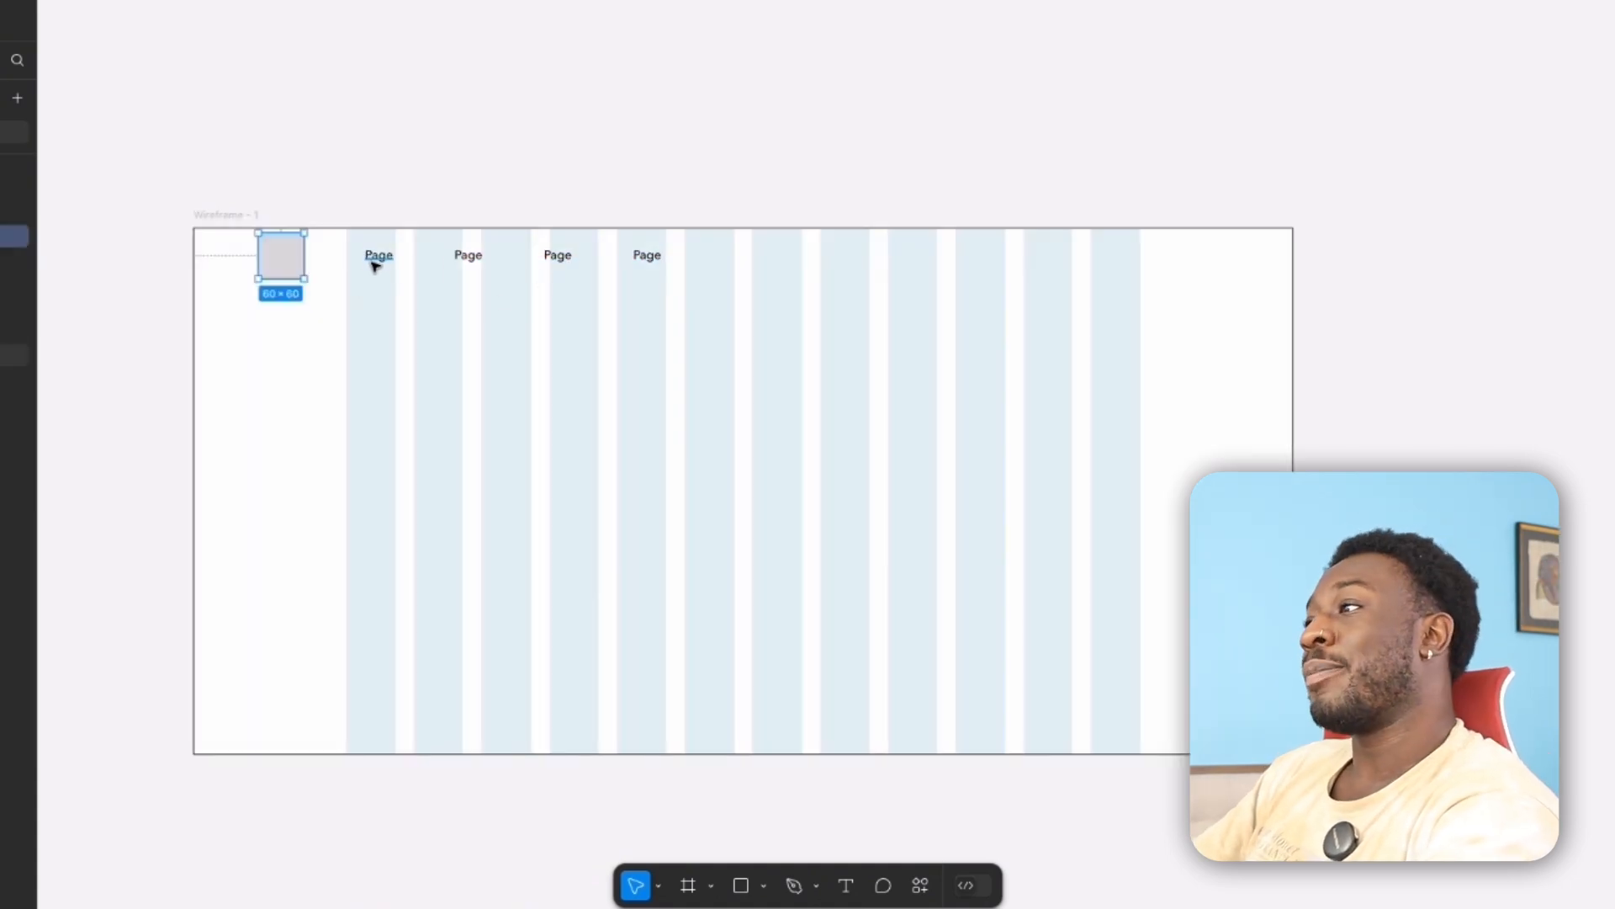
Move the grey square and all four Page labels together so the square starts at the first grid column, flush with the frame's upper edge.
{"action": "left_click", "coordinate": [373, 259], "text": "shift"}
{"action": "left_click", "coordinate": [462, 260], "text": "shift"}
{"action": "left_click", "coordinate": [557, 261], "text": "shift"}
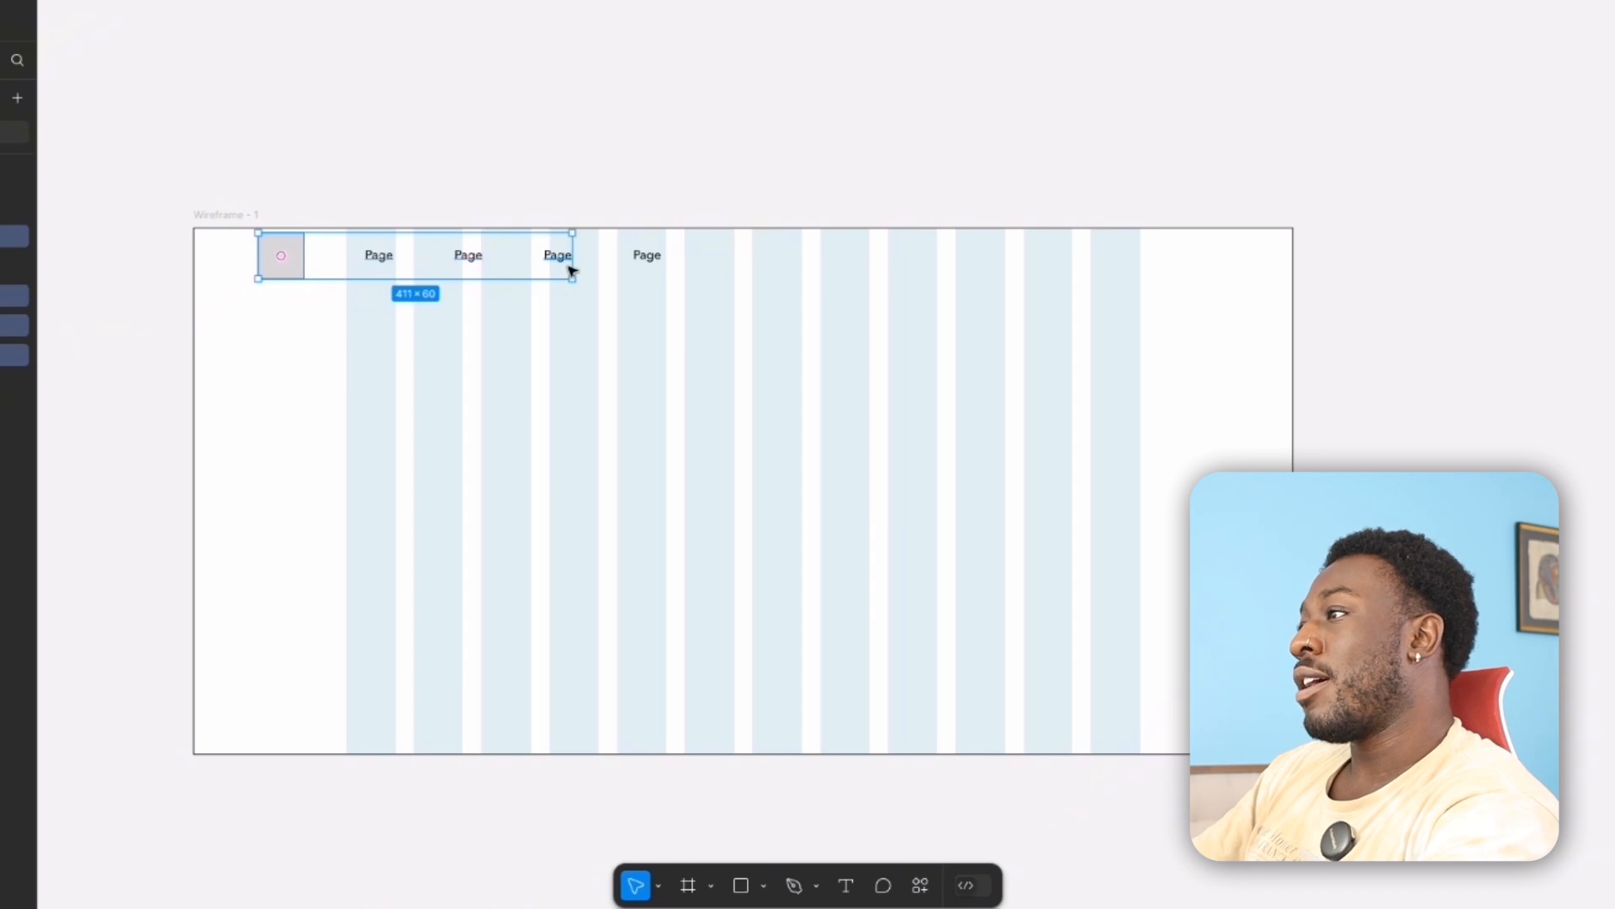
{"action": "left_click", "coordinate": [641, 265], "text": "shift"}
{"action": "left_click_drag", "start_coordinate": [492, 267], "coordinate": [577, 267]}
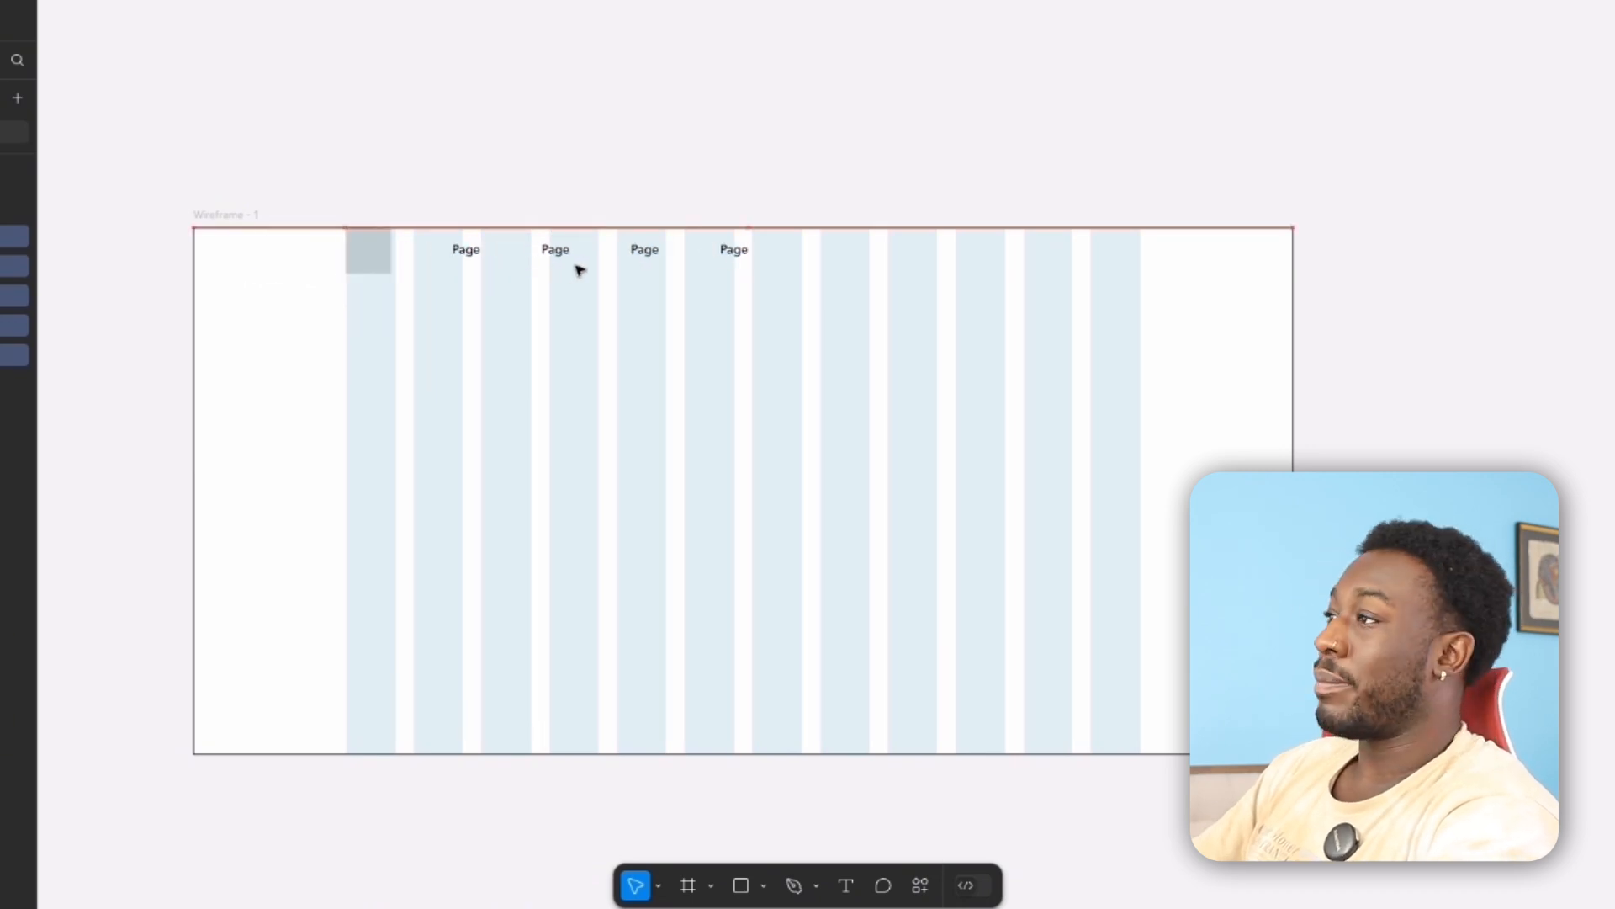
{"action": "left_click", "coordinate": [447, 204]}
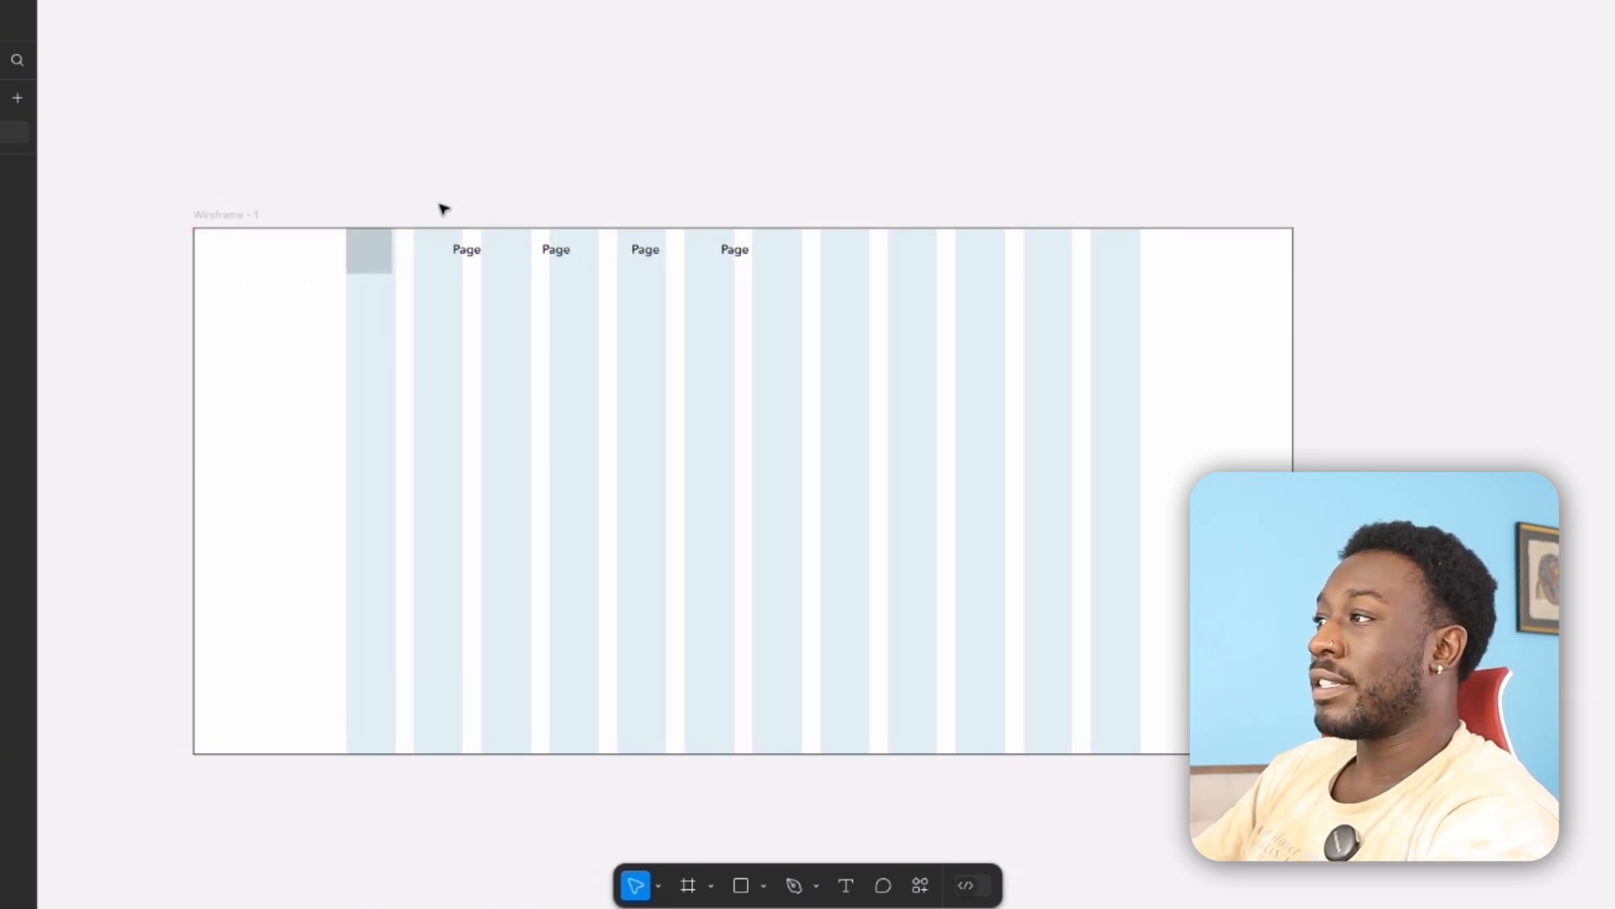
{"action": "left_click", "coordinate": [380, 274]}
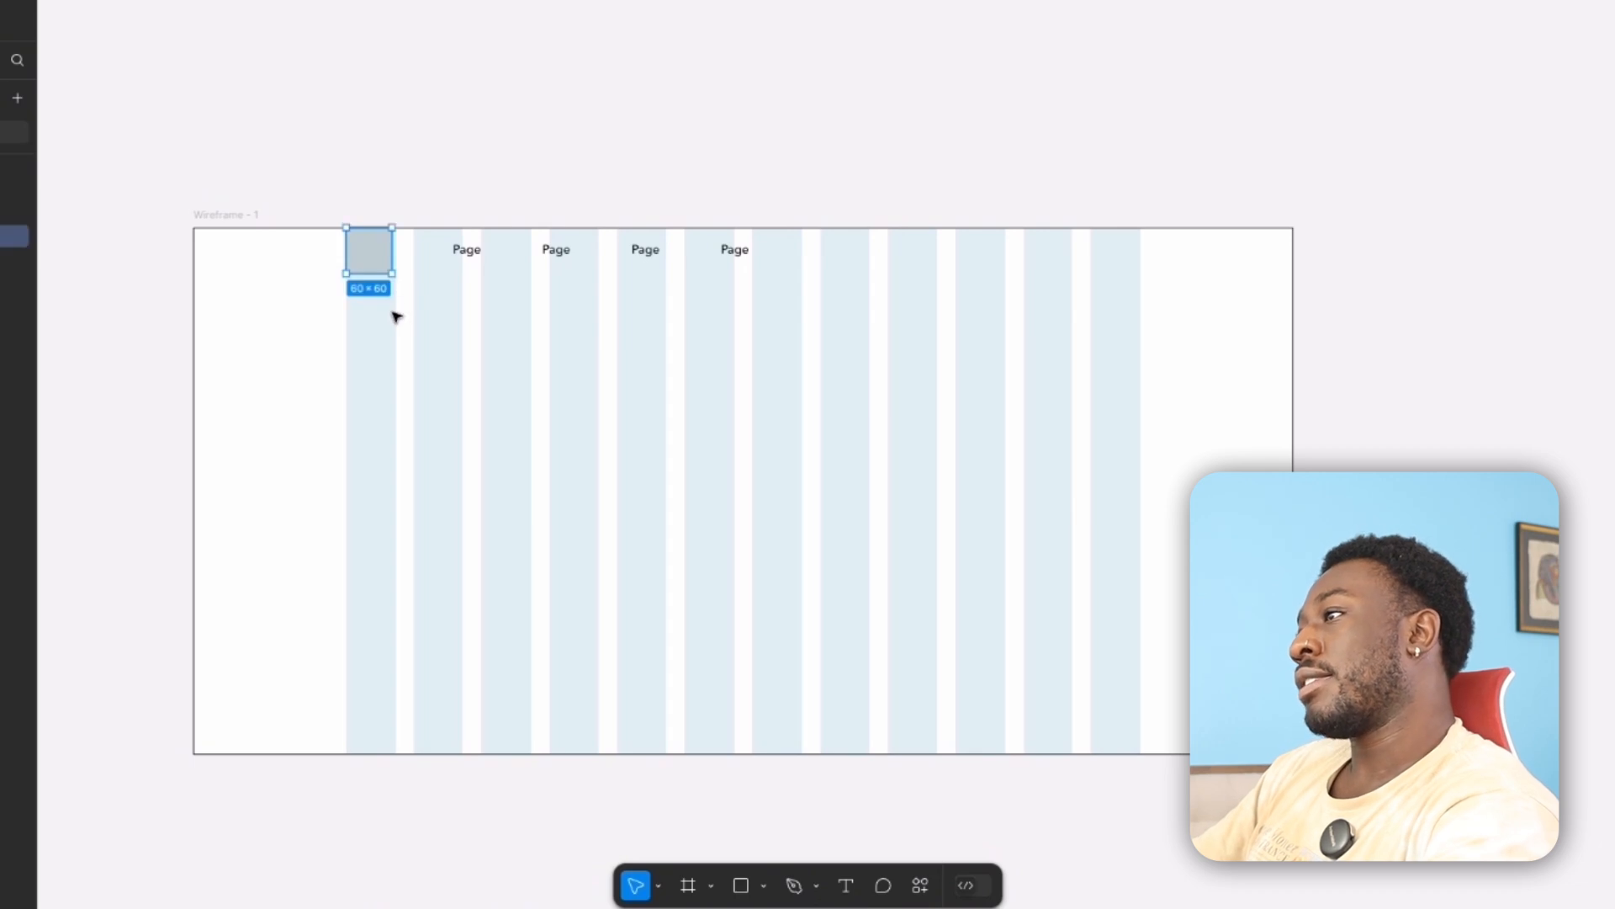
{"action": "left_click_drag", "start_coordinate": [408, 286], "coordinate": [417, 286]}
{"action": "key", "text": "ctrl+z"}
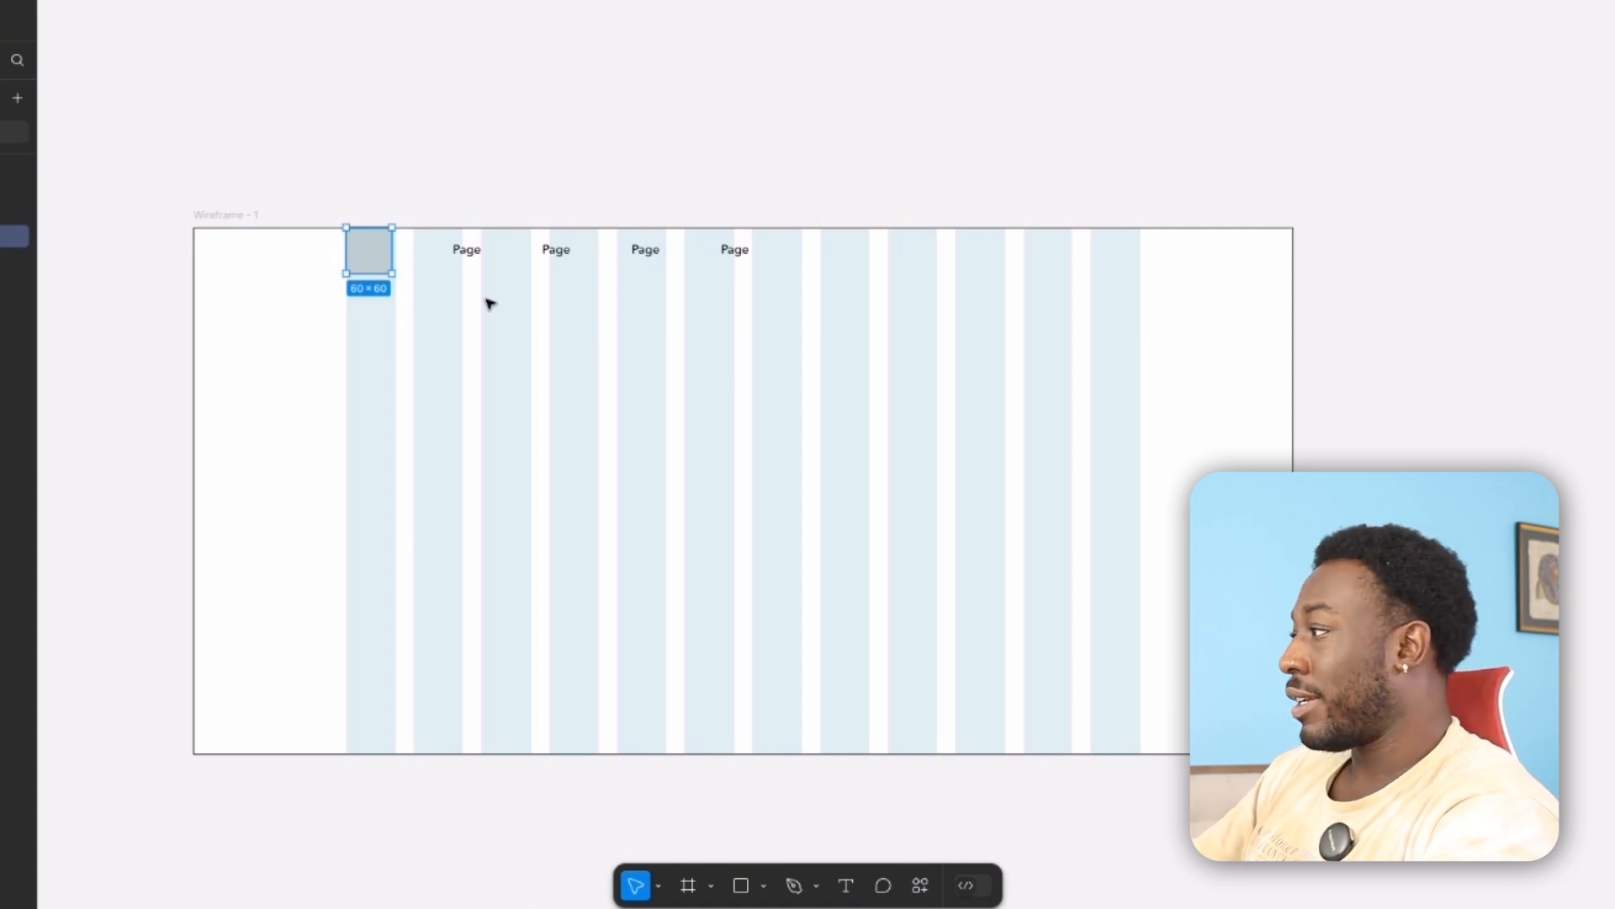
{"action": "scroll", "coordinate": [411, 282], "scroll_direction": "up", "scroll_amount": 5}
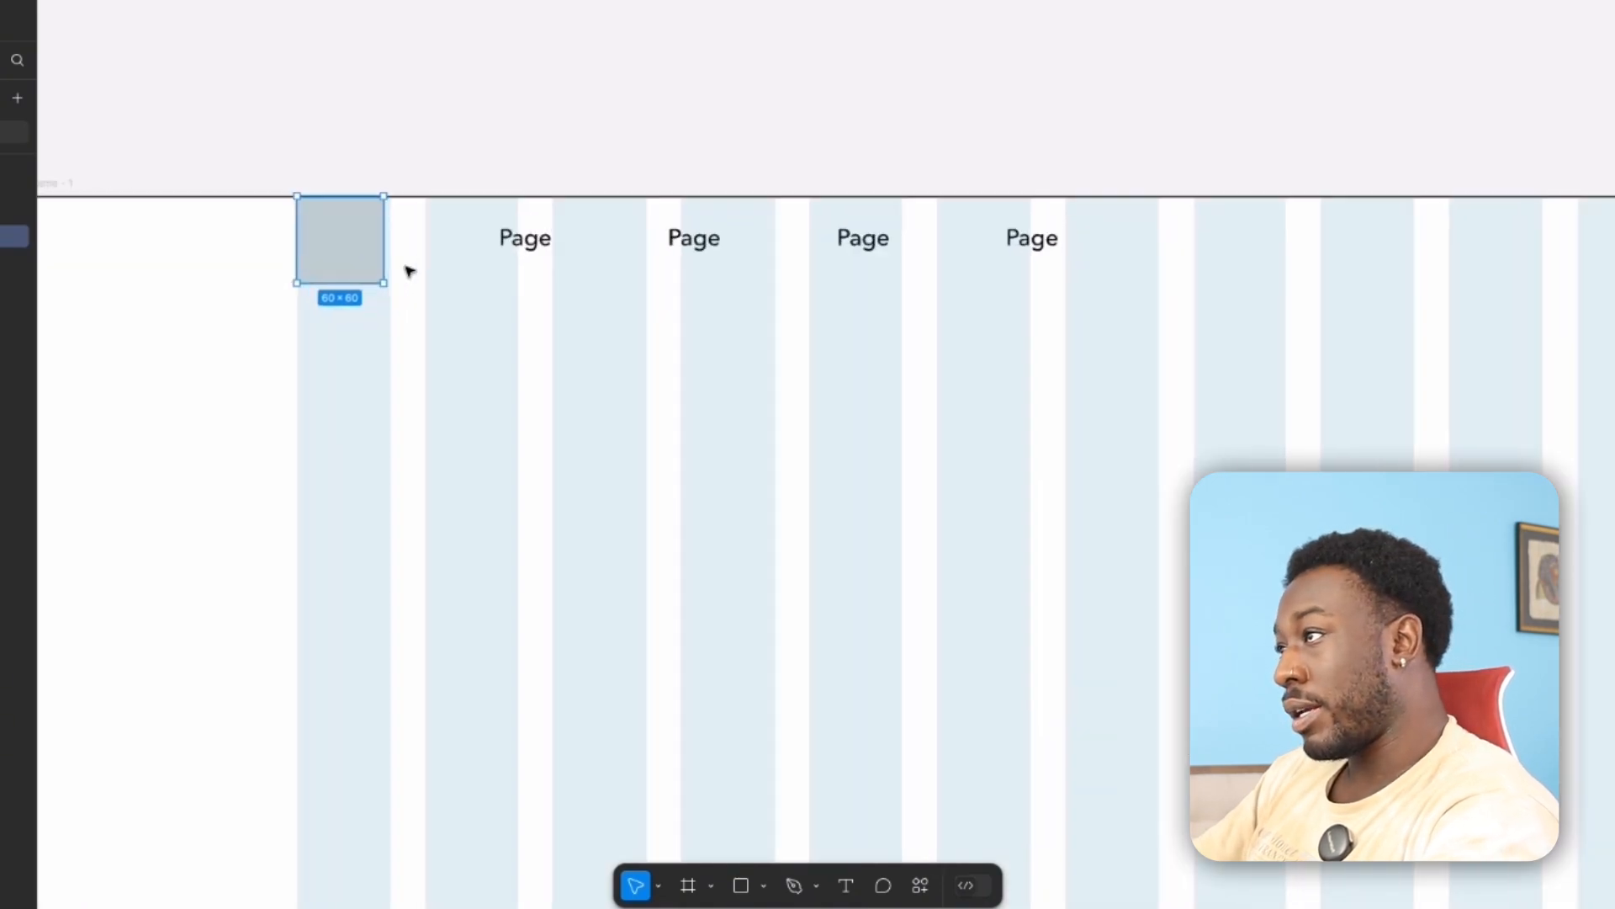
{"action": "left_click", "coordinate": [434, 285]}
{"action": "scroll", "coordinate": [436, 285], "scroll_direction": "down", "scroll_amount": 3}
{"action": "left_click", "coordinate": [385, 279]}
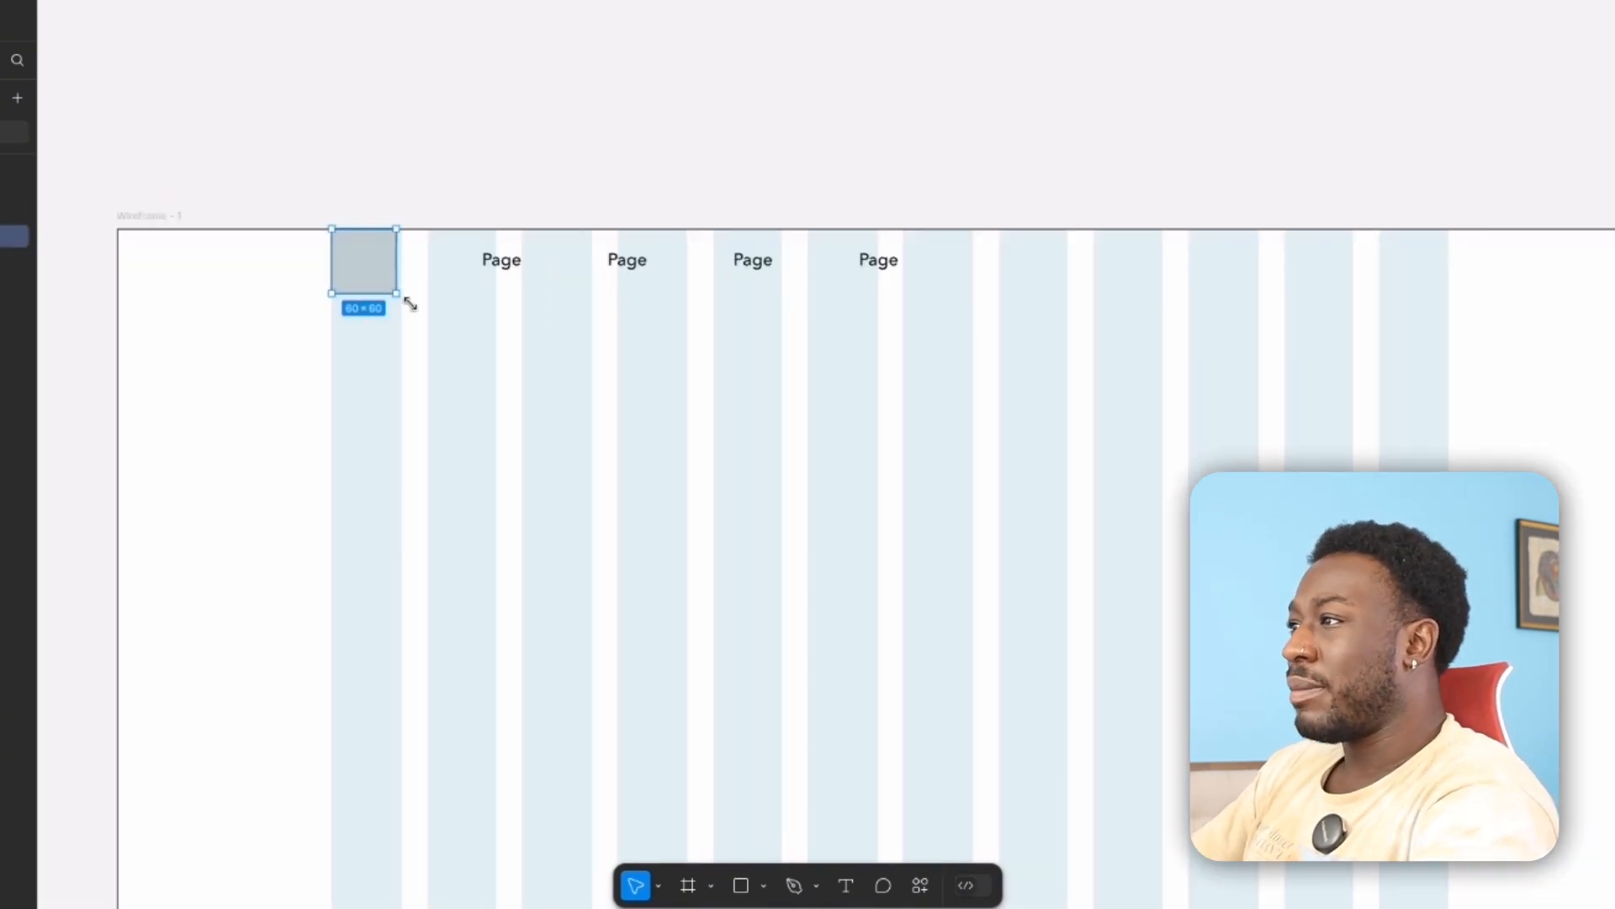
{"action": "left_click_drag", "start_coordinate": [412, 311], "coordinate": [419, 302]}
{"action": "left_click", "coordinate": [465, 172]}
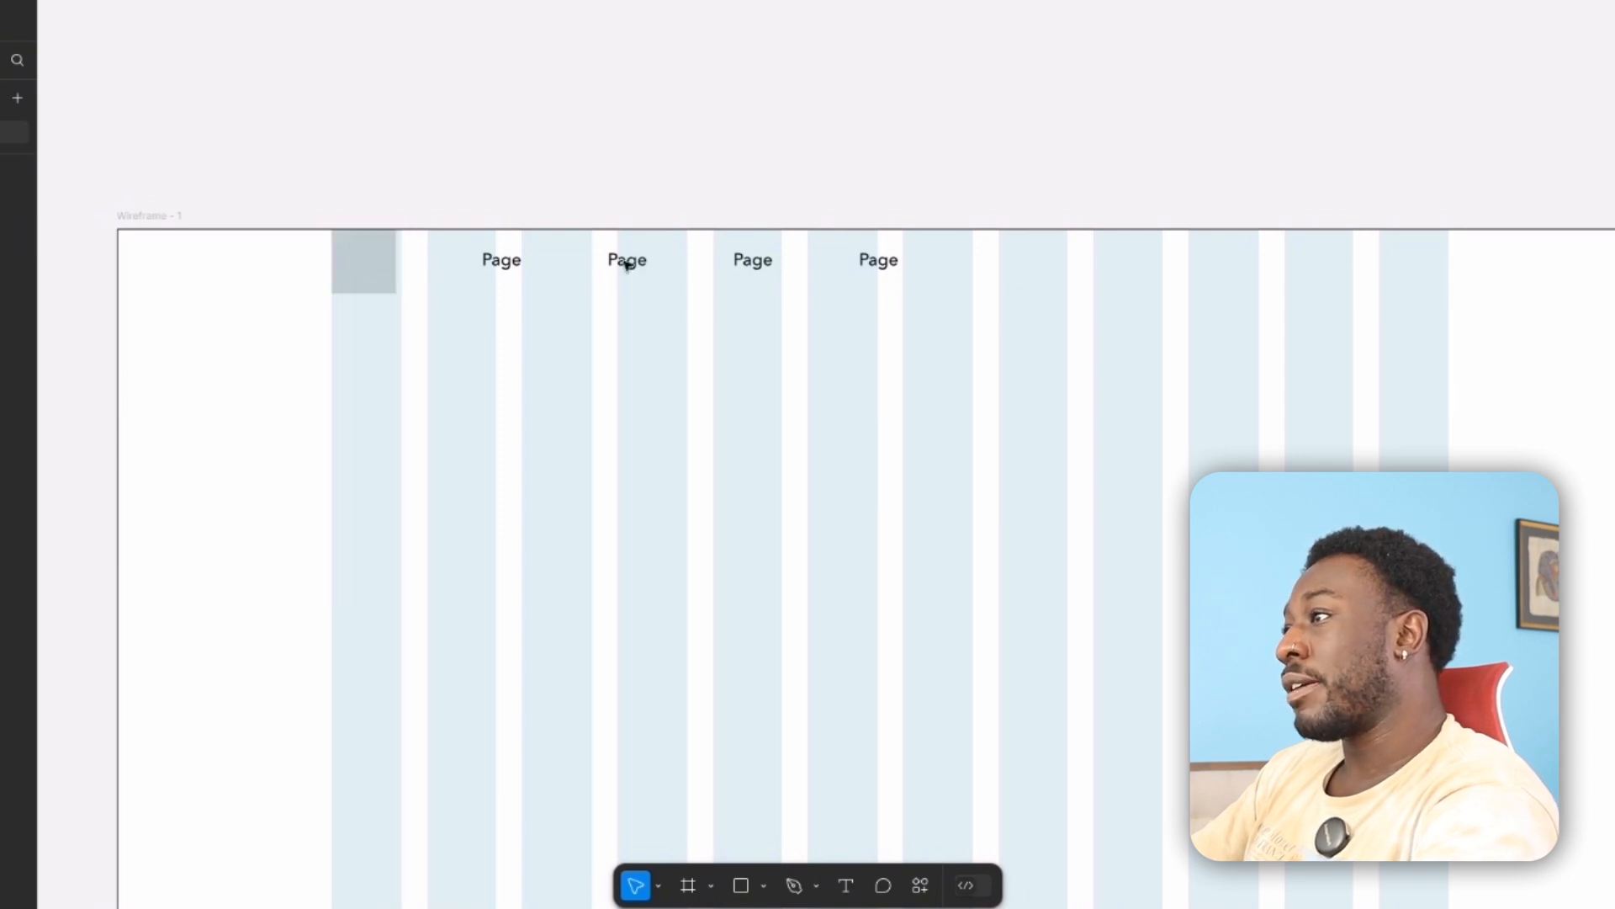
Group the four Page labels and convert the group into a horizontal auto layout frame.
{"action": "scroll", "coordinate": [755, 282], "scroll_direction": "down", "scroll_amount": 2}
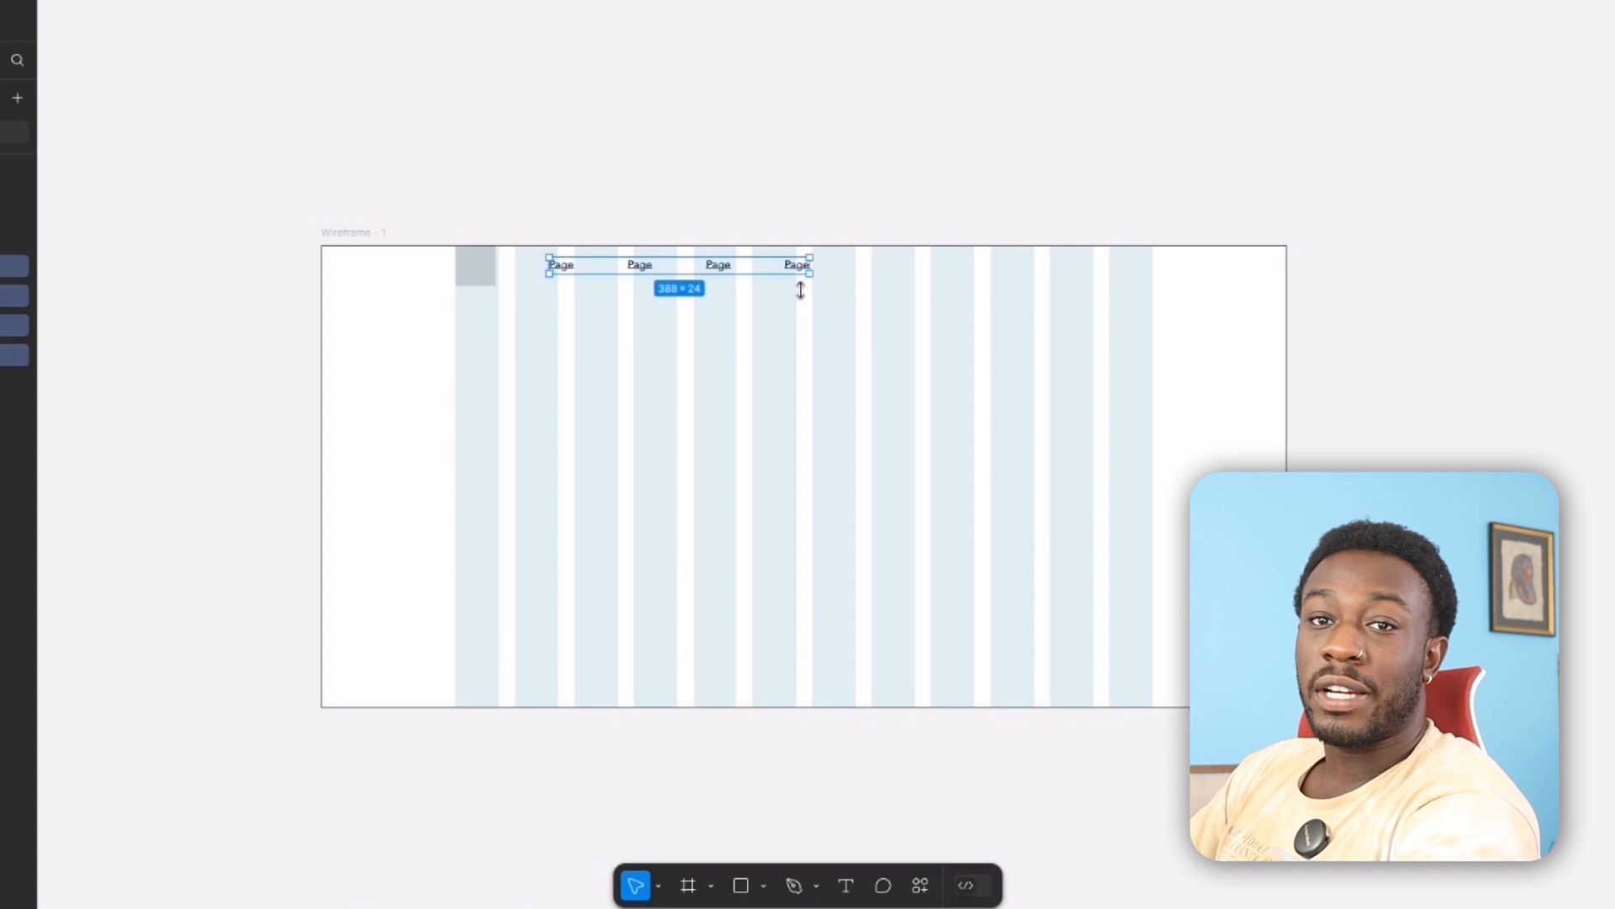
{"action": "key", "text": "ctrl+g"}
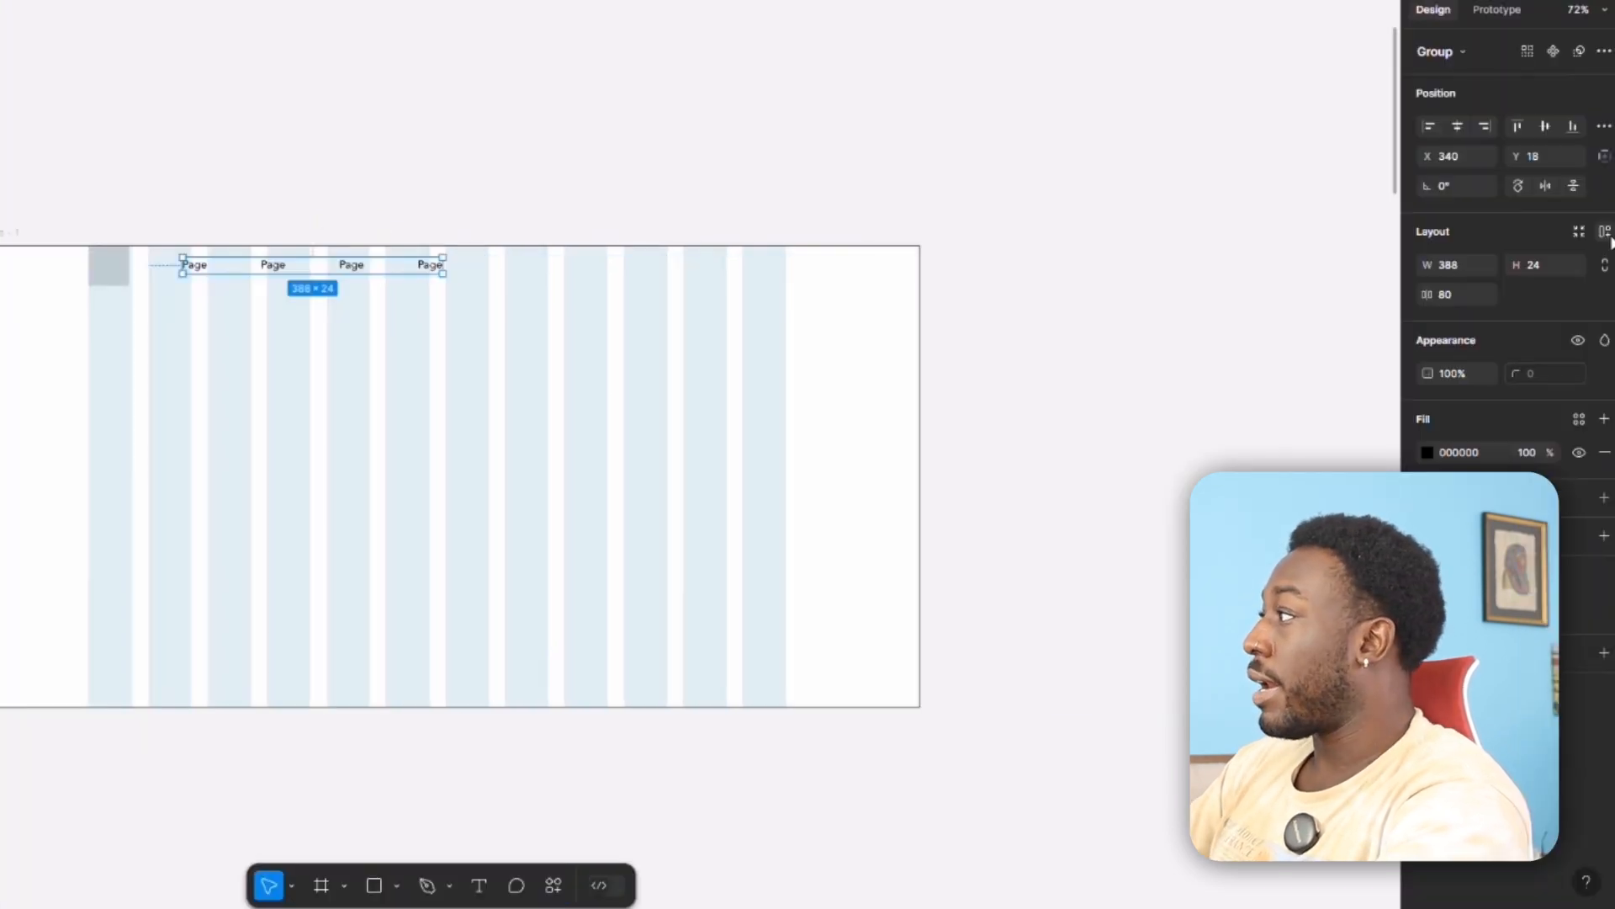
{"action": "left_click", "coordinate": [1609, 237]}
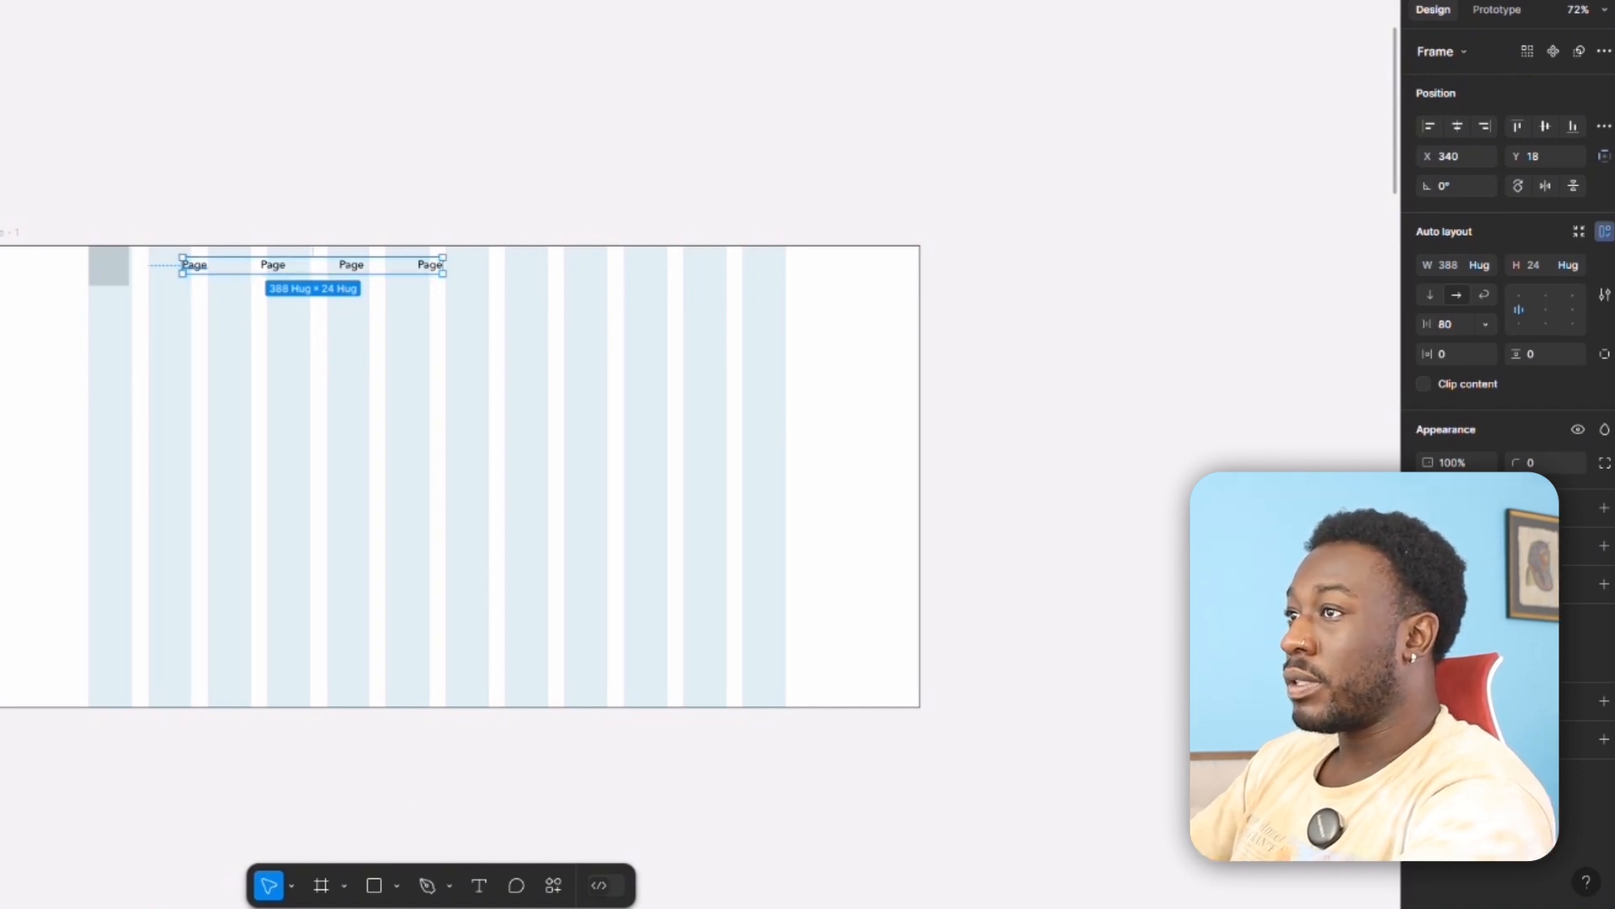
{"action": "double_click", "coordinate": [194, 265]}
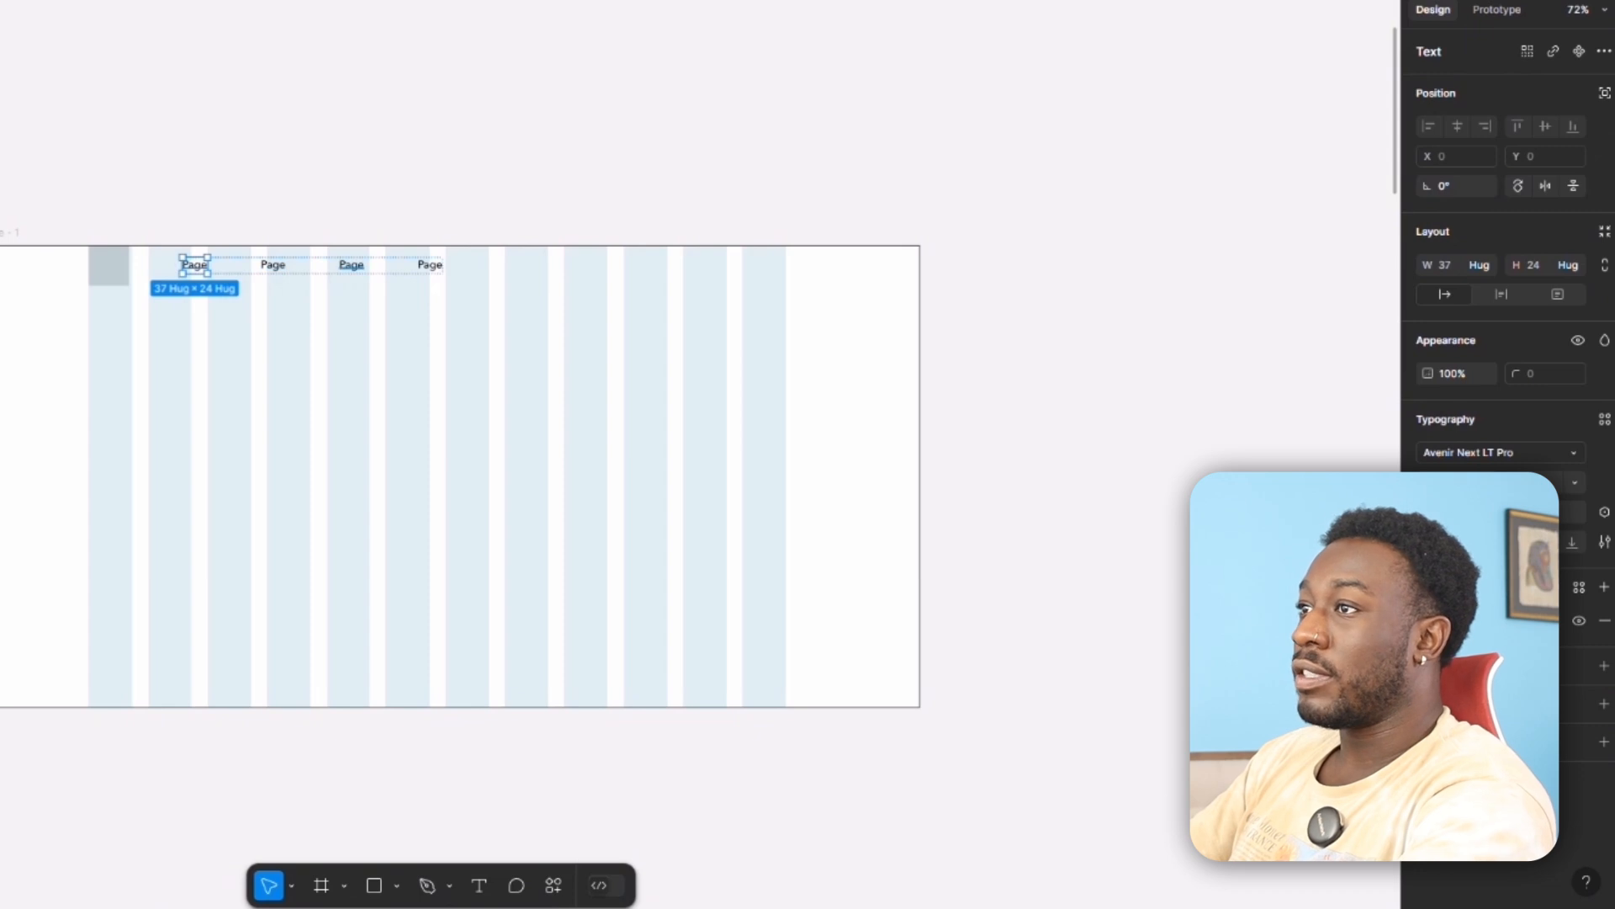
{"action": "left_click", "coordinate": [390, 265]}
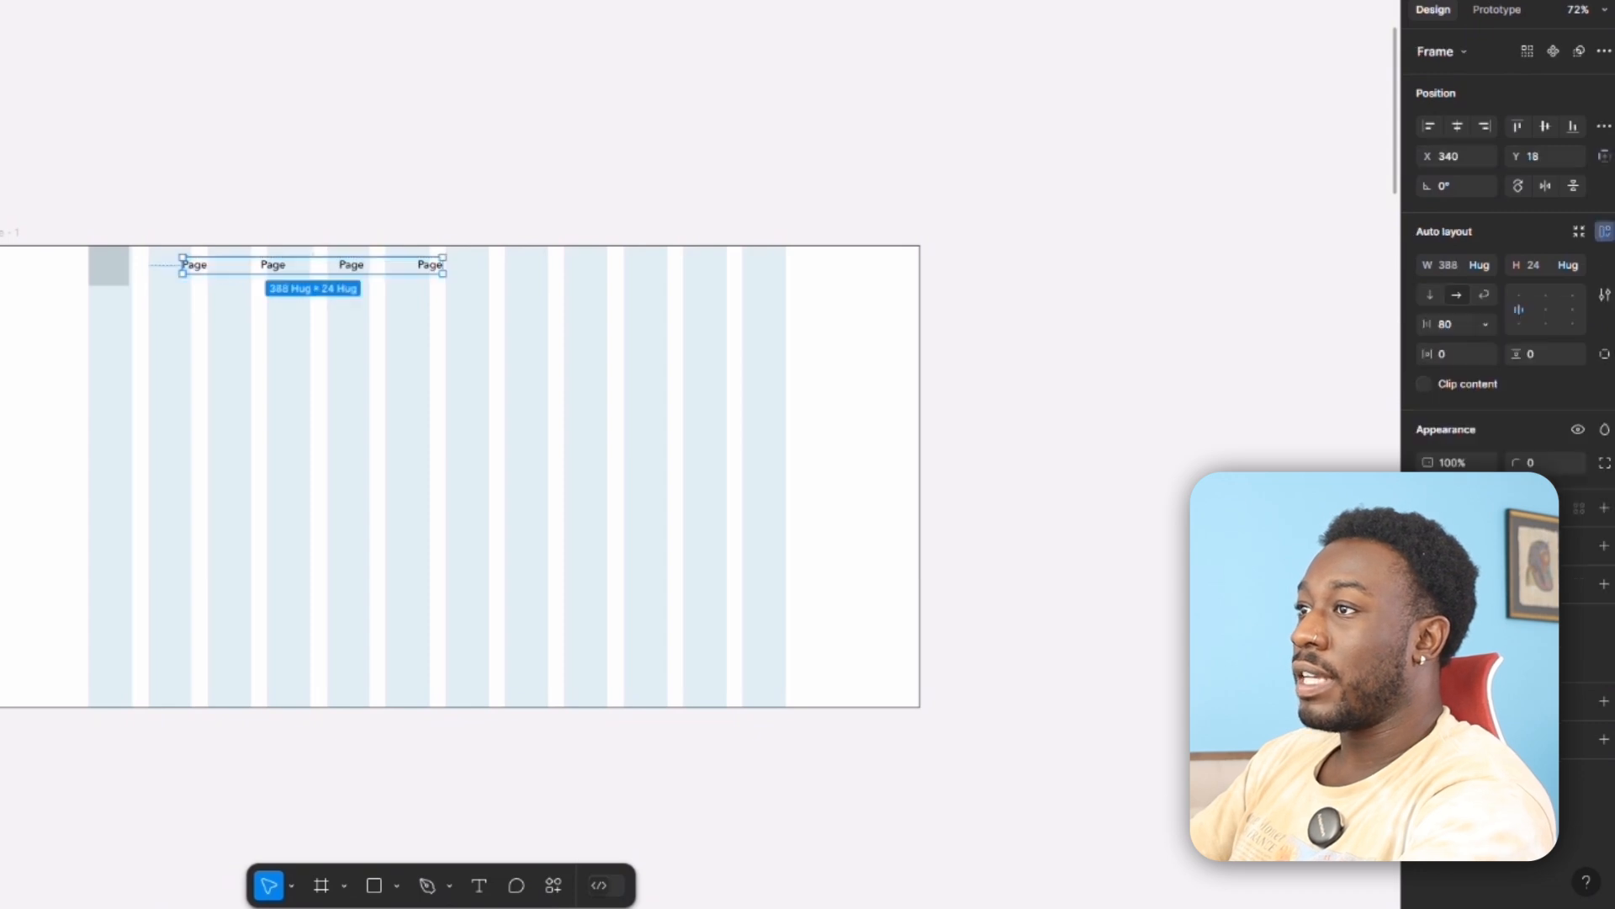
{"action": "left_click", "coordinate": [1457, 295]}
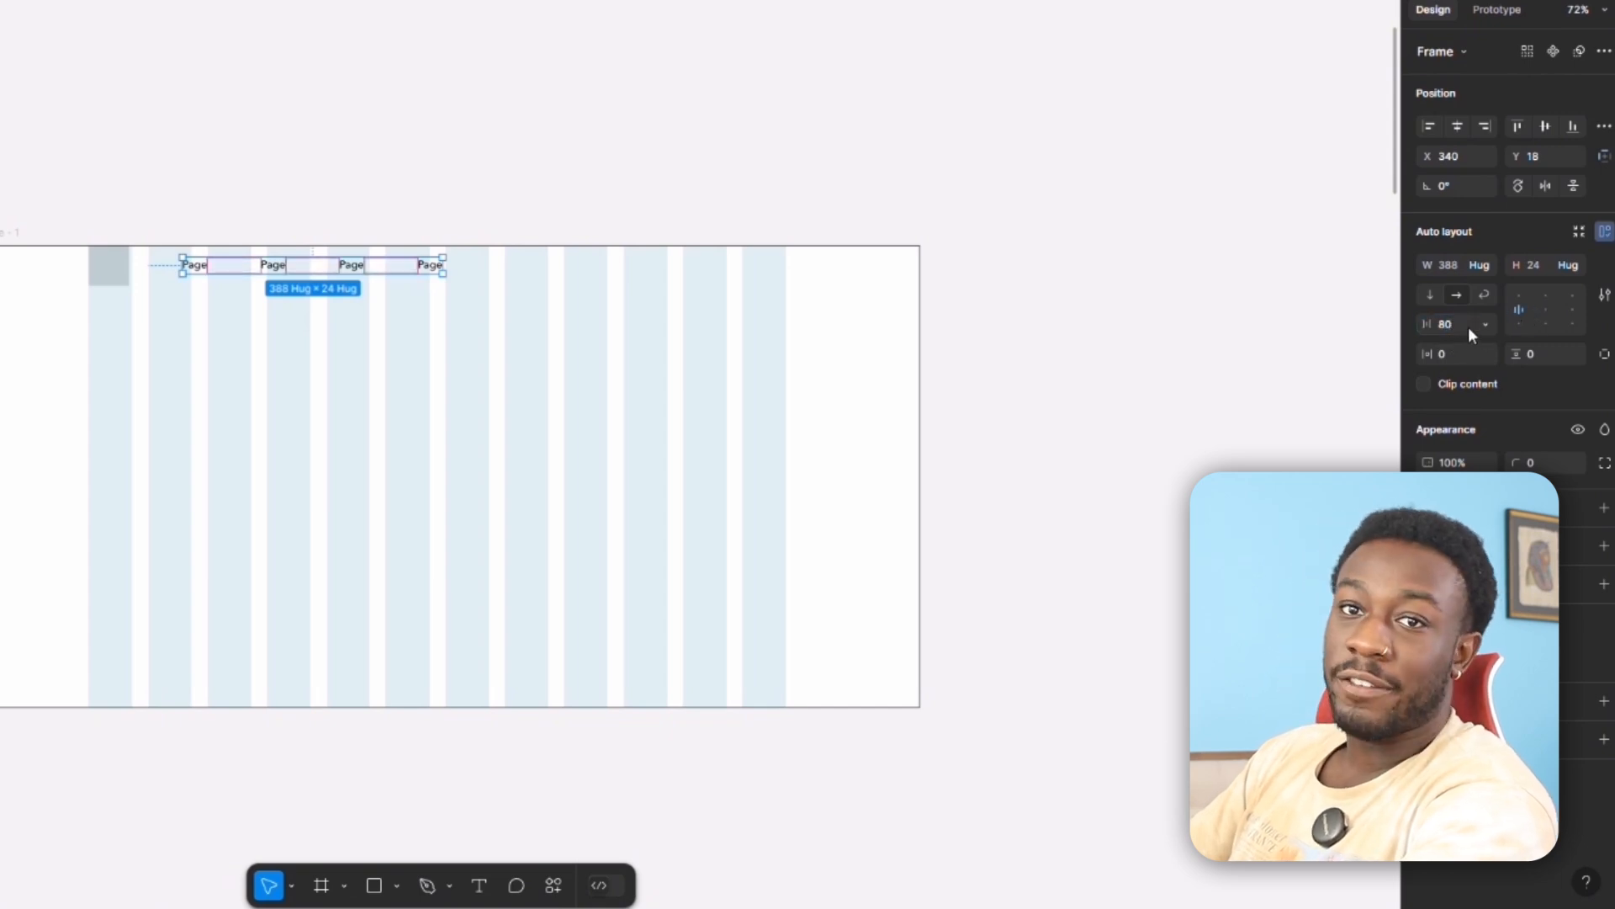
Try adding a fifth navigation item by duplicating the last Page label inside the auto layout frame.
{"action": "left_click", "coordinate": [433, 265]}
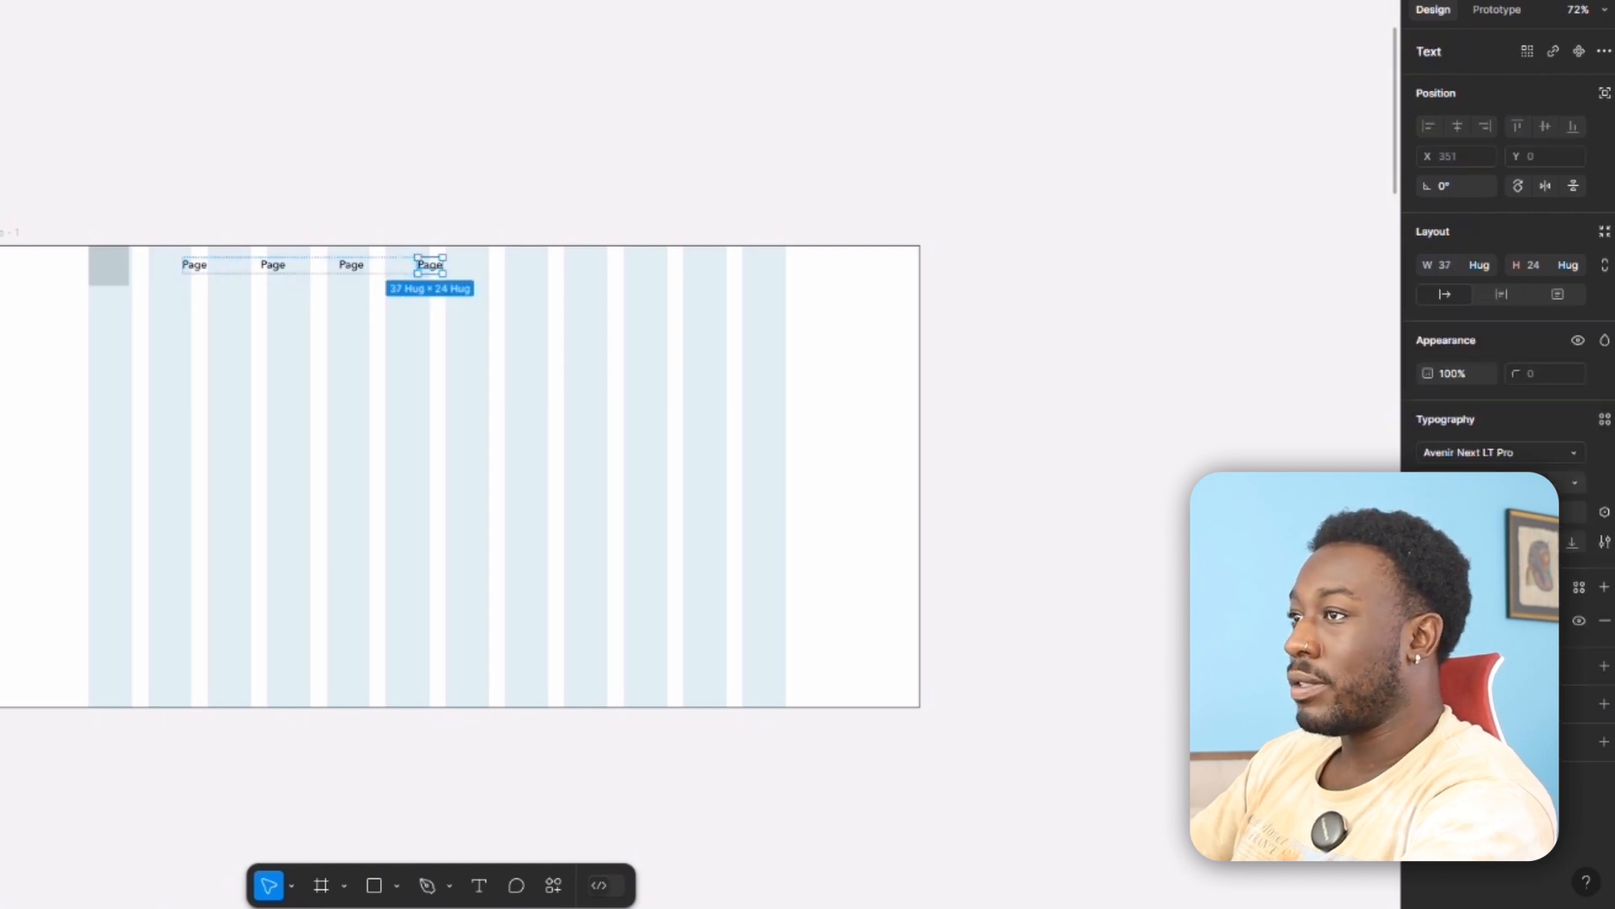
{"action": "key", "text": "ctrl+d"}
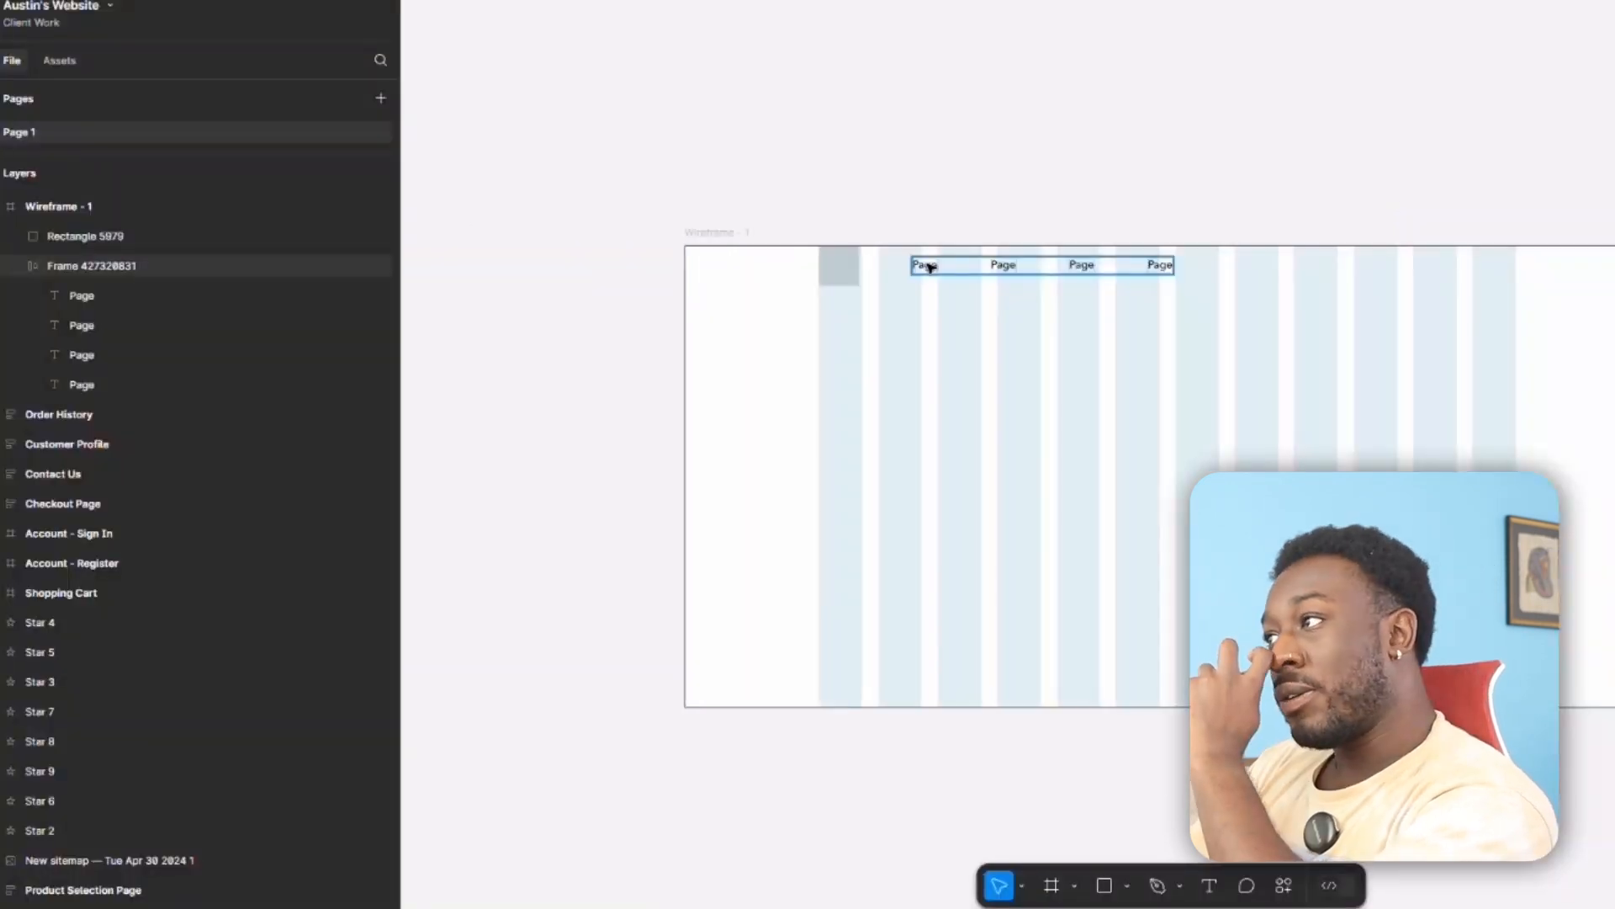
Group the grey square with the auto layout frame of Page labels.
{"action": "left_click", "coordinate": [919, 263]}
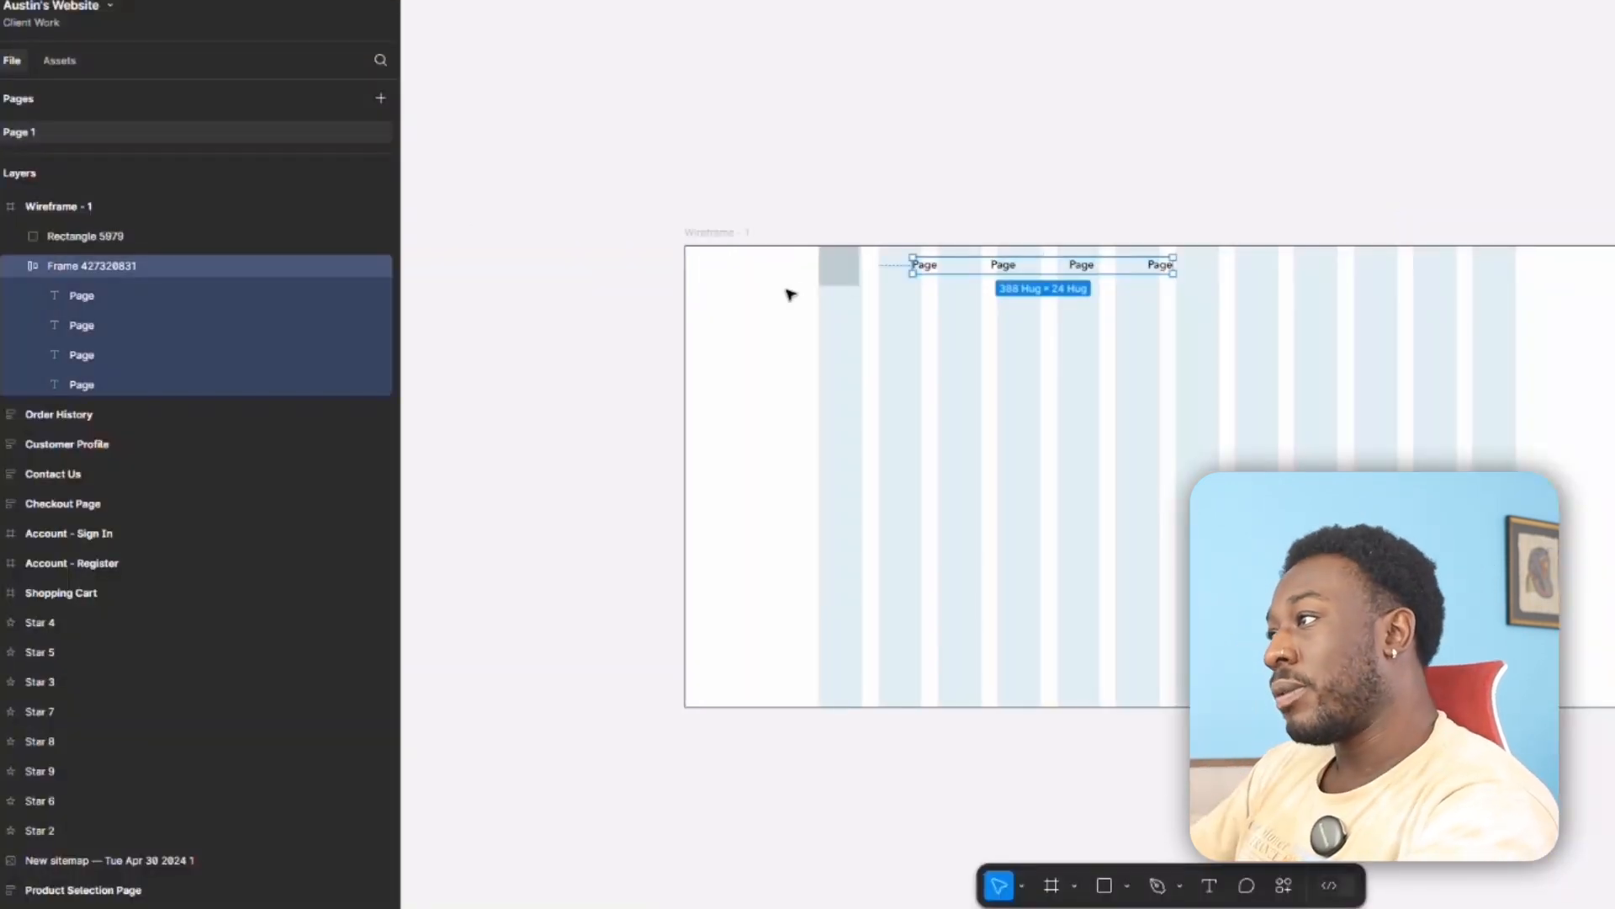
{"action": "left_click", "coordinate": [838, 282], "text": "shift"}
{"action": "key", "text": "ctrl+g"}
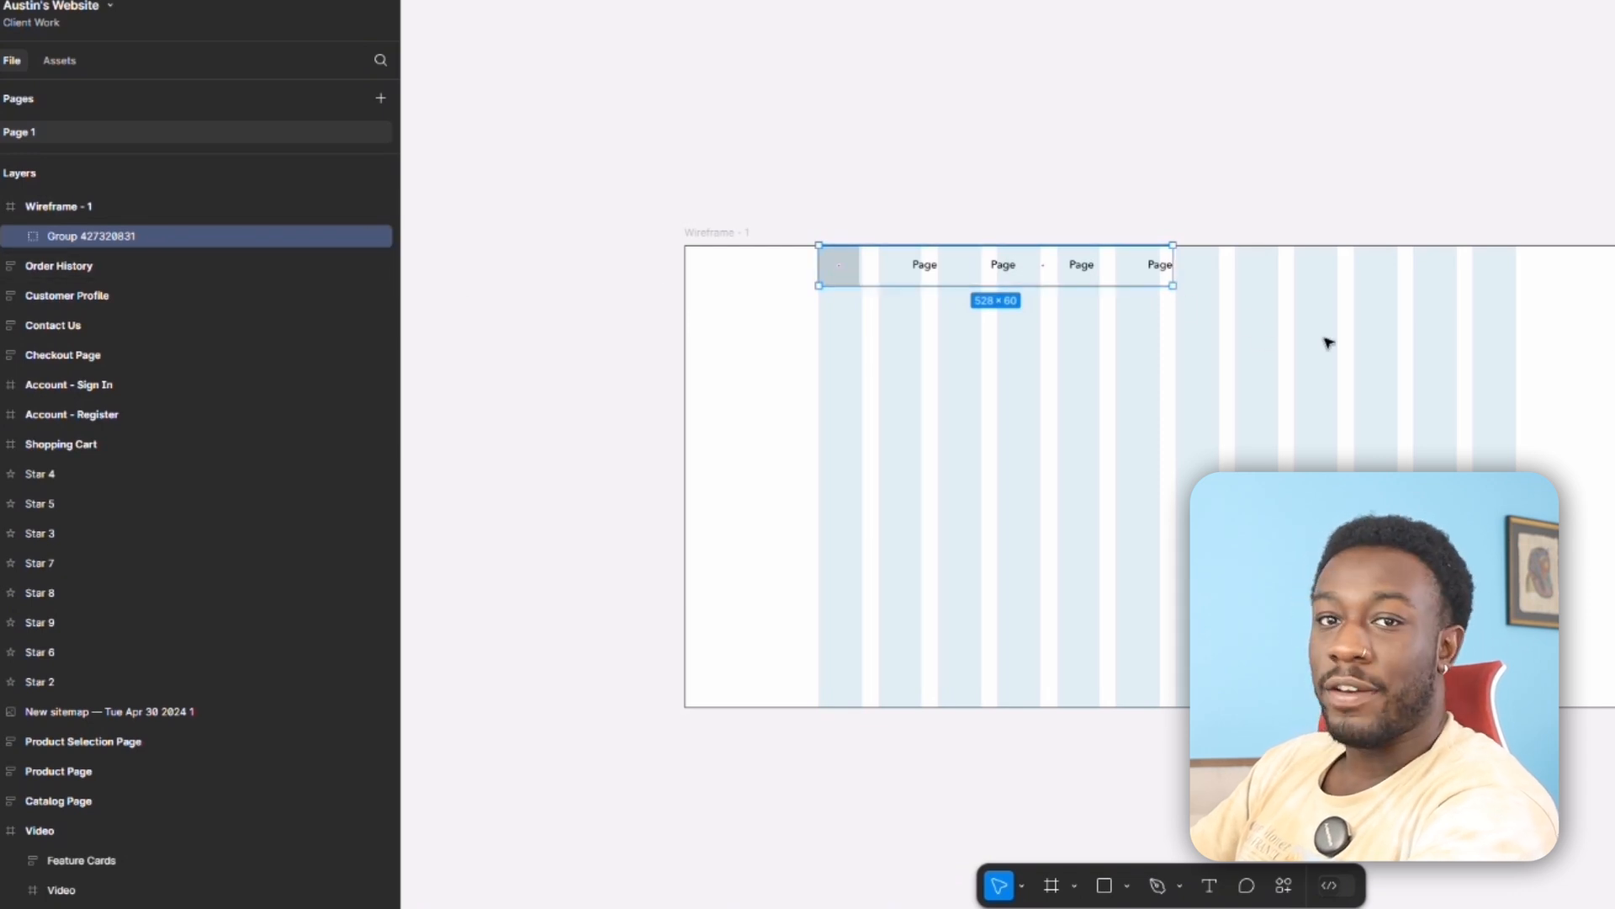
Select the nested frame of Page labels inside the new group to inspect the layer structure.
{"action": "left_click", "coordinate": [850, 348]}
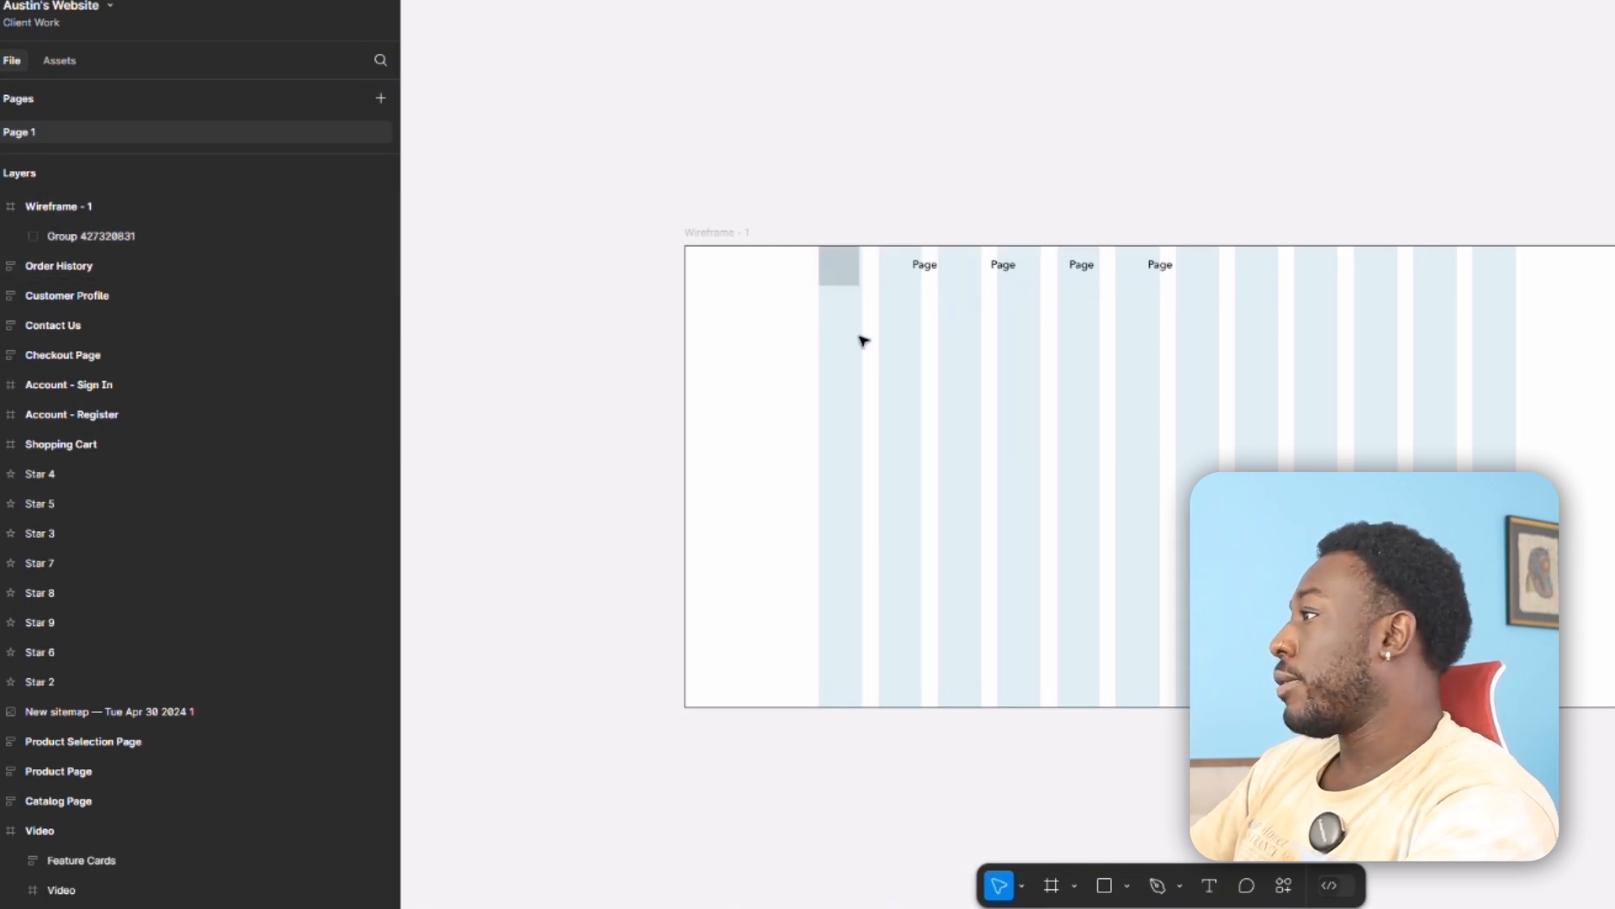
{"action": "left_click", "coordinate": [954, 274]}
{"action": "double_click", "coordinate": [955, 273]}
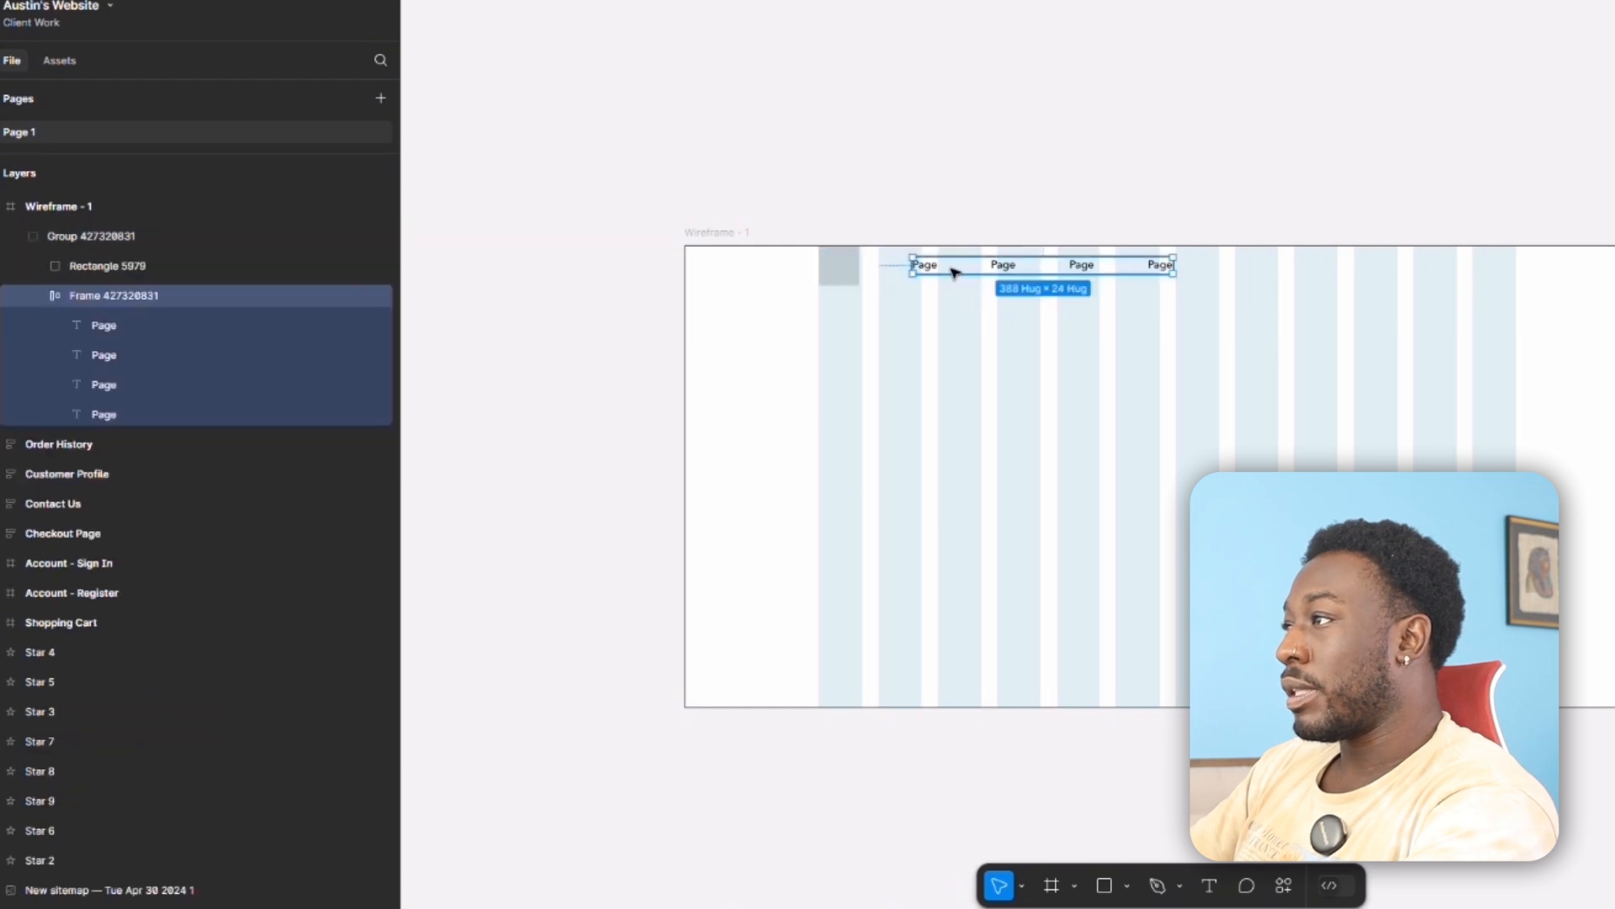
Reduce the height of the Wireframe - 1 frame to 80 so it measures 1440 × 80 around the navigation bar.
{"action": "left_click", "coordinate": [841, 268], "text": "shift"}
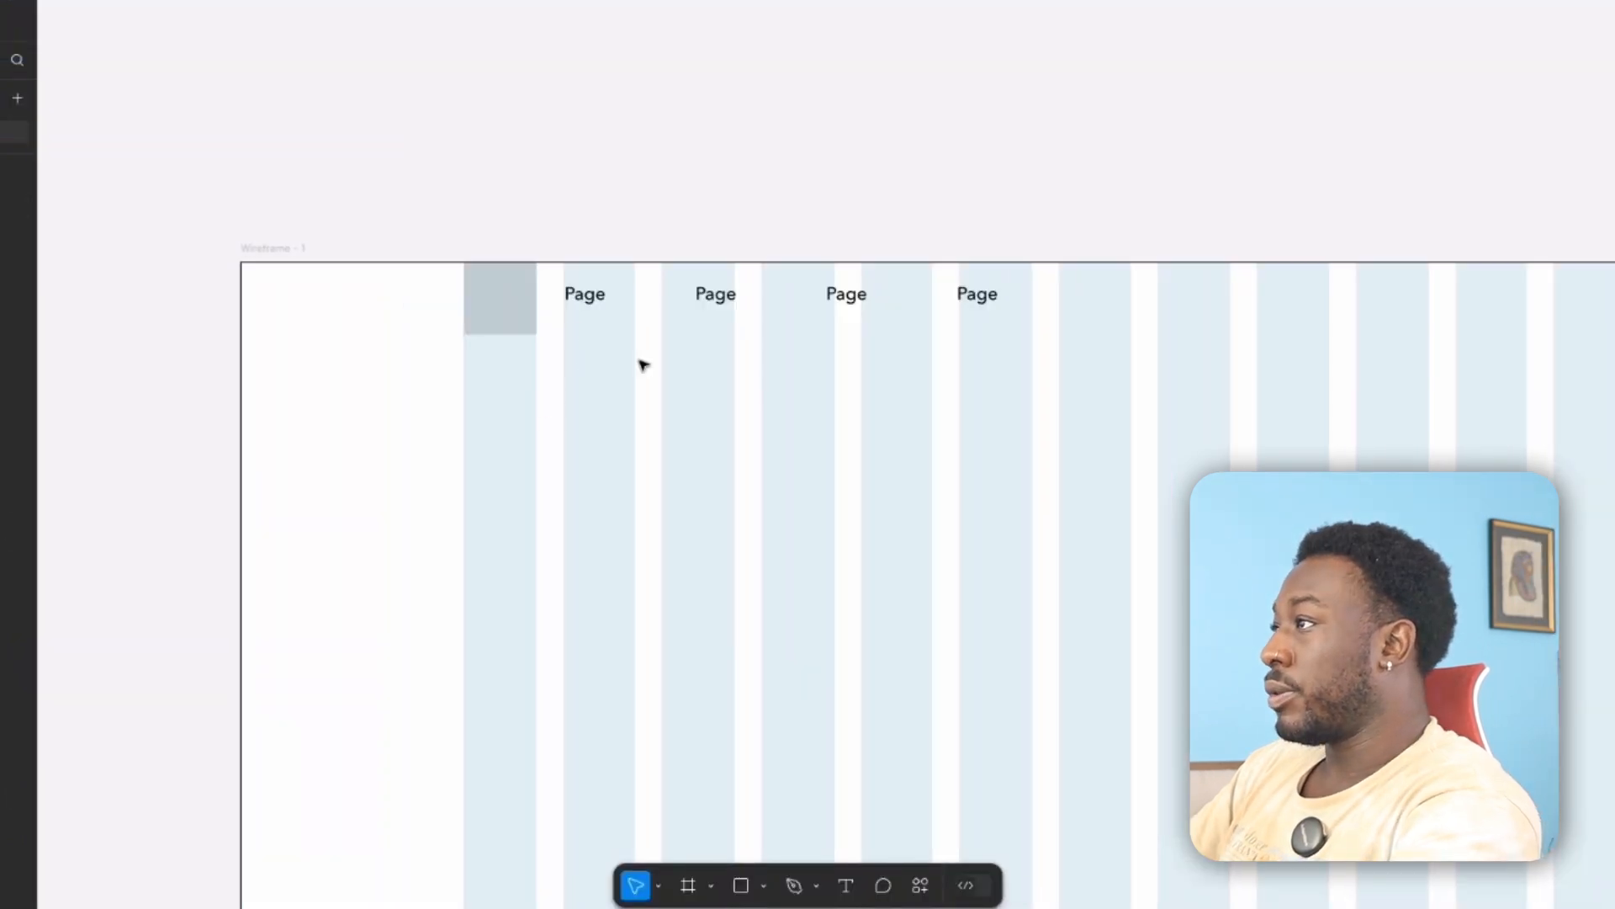
{"action": "scroll", "coordinate": [377, 357], "scroll_direction": "down", "scroll_amount": 5}
{"action": "left_click_drag", "start_coordinate": [433, 444], "coordinate": [491, 364]}
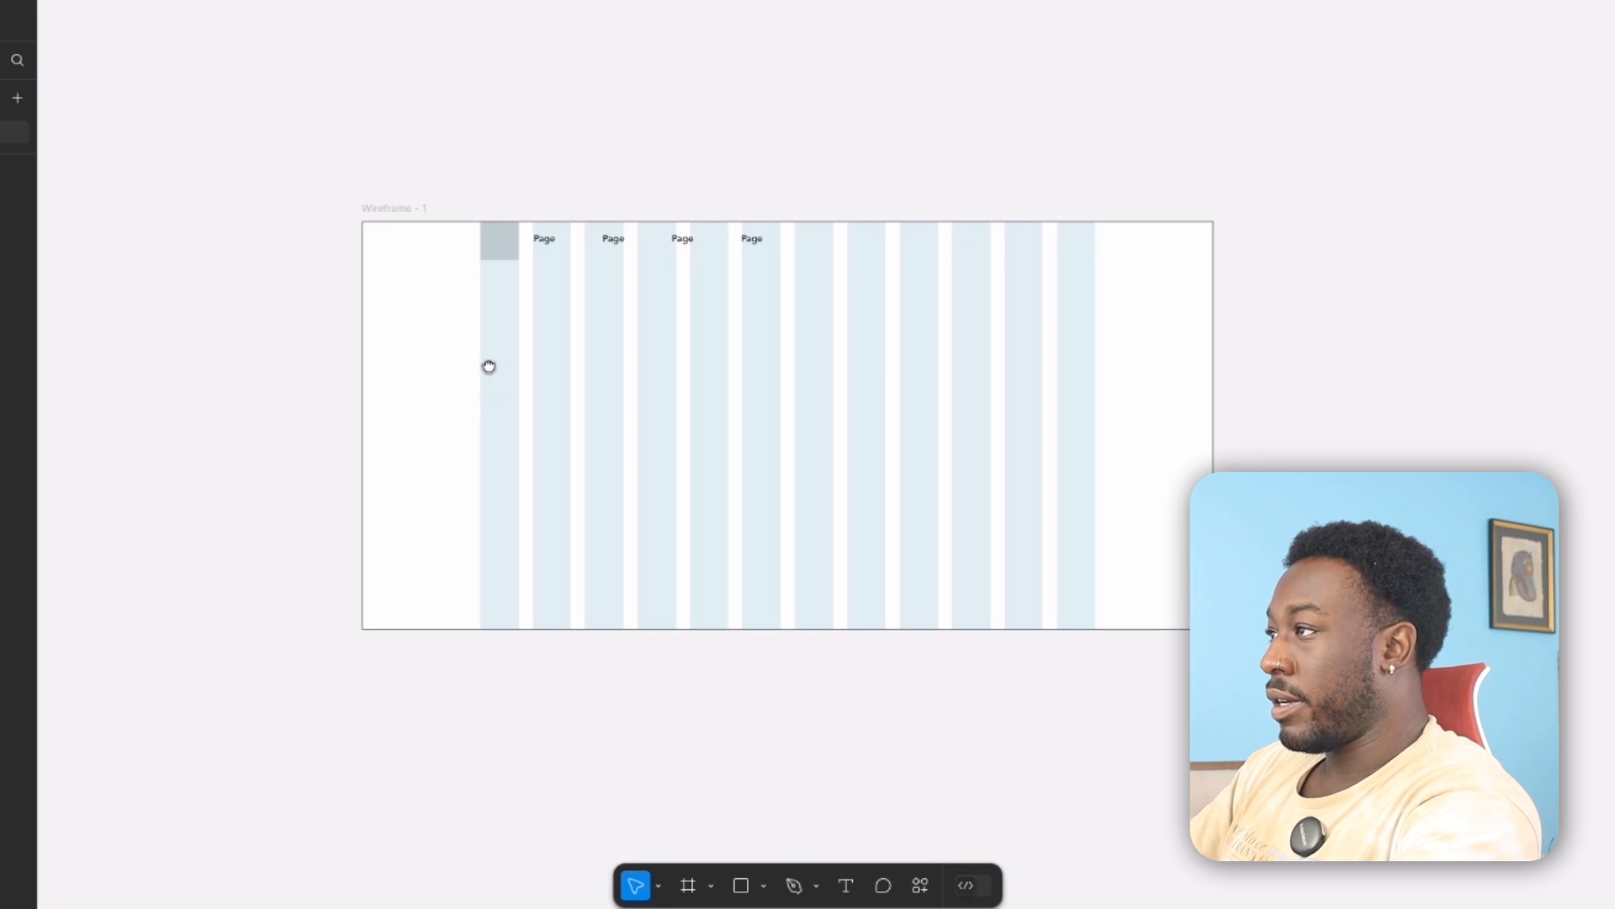
{"action": "scroll", "coordinate": [618, 292], "scroll_direction": "up", "scroll_amount": 4}
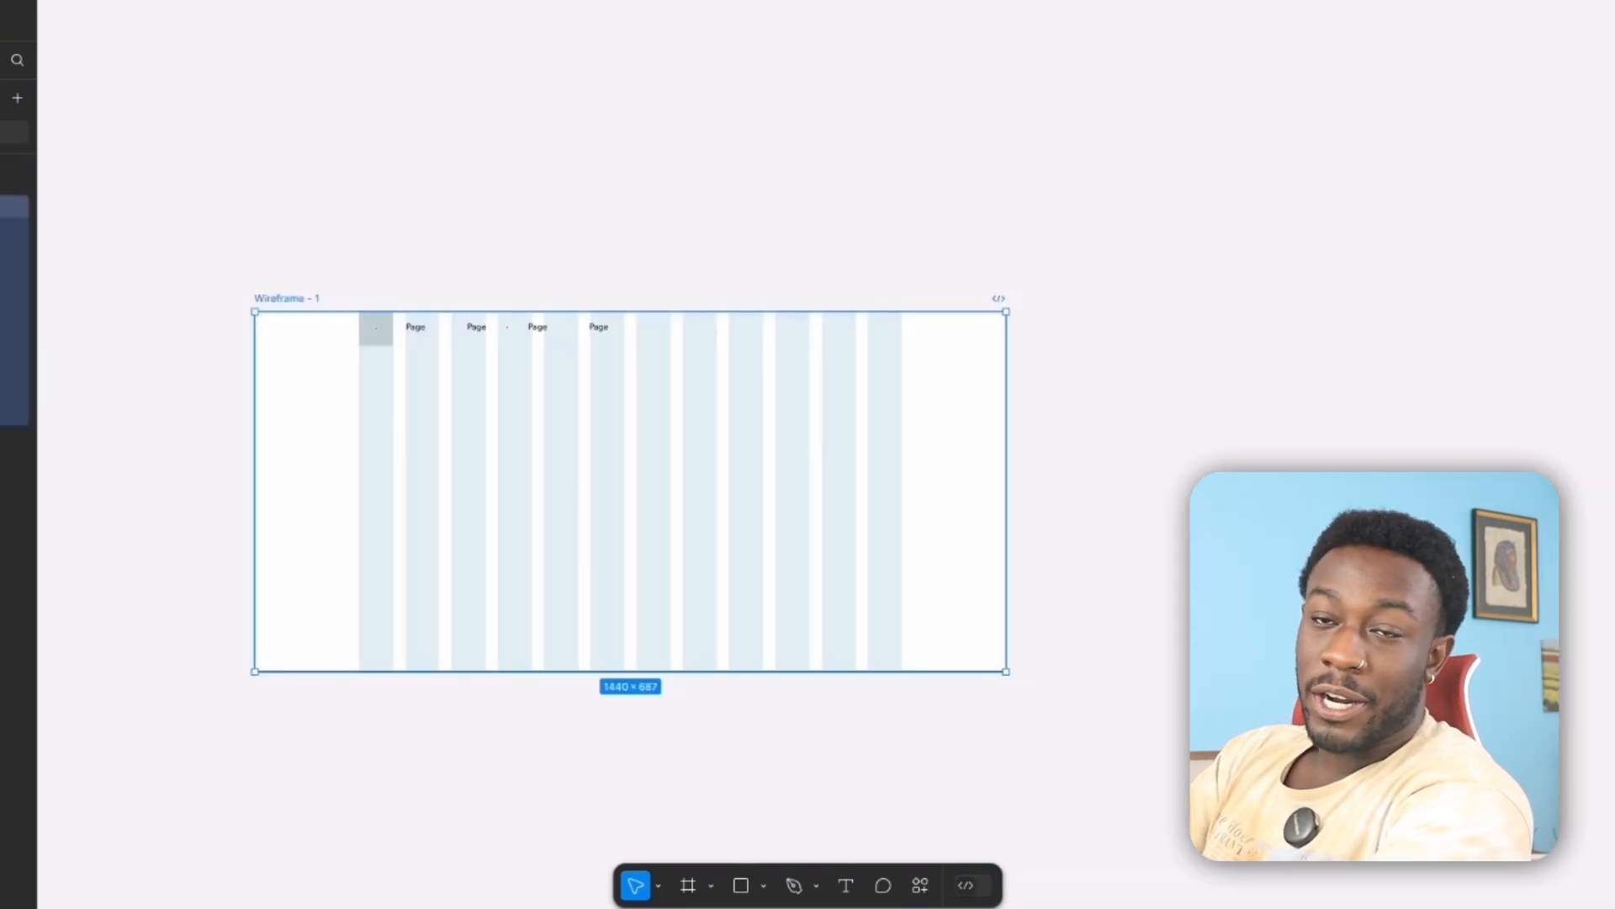
{"action": "key", "text": "Return"}
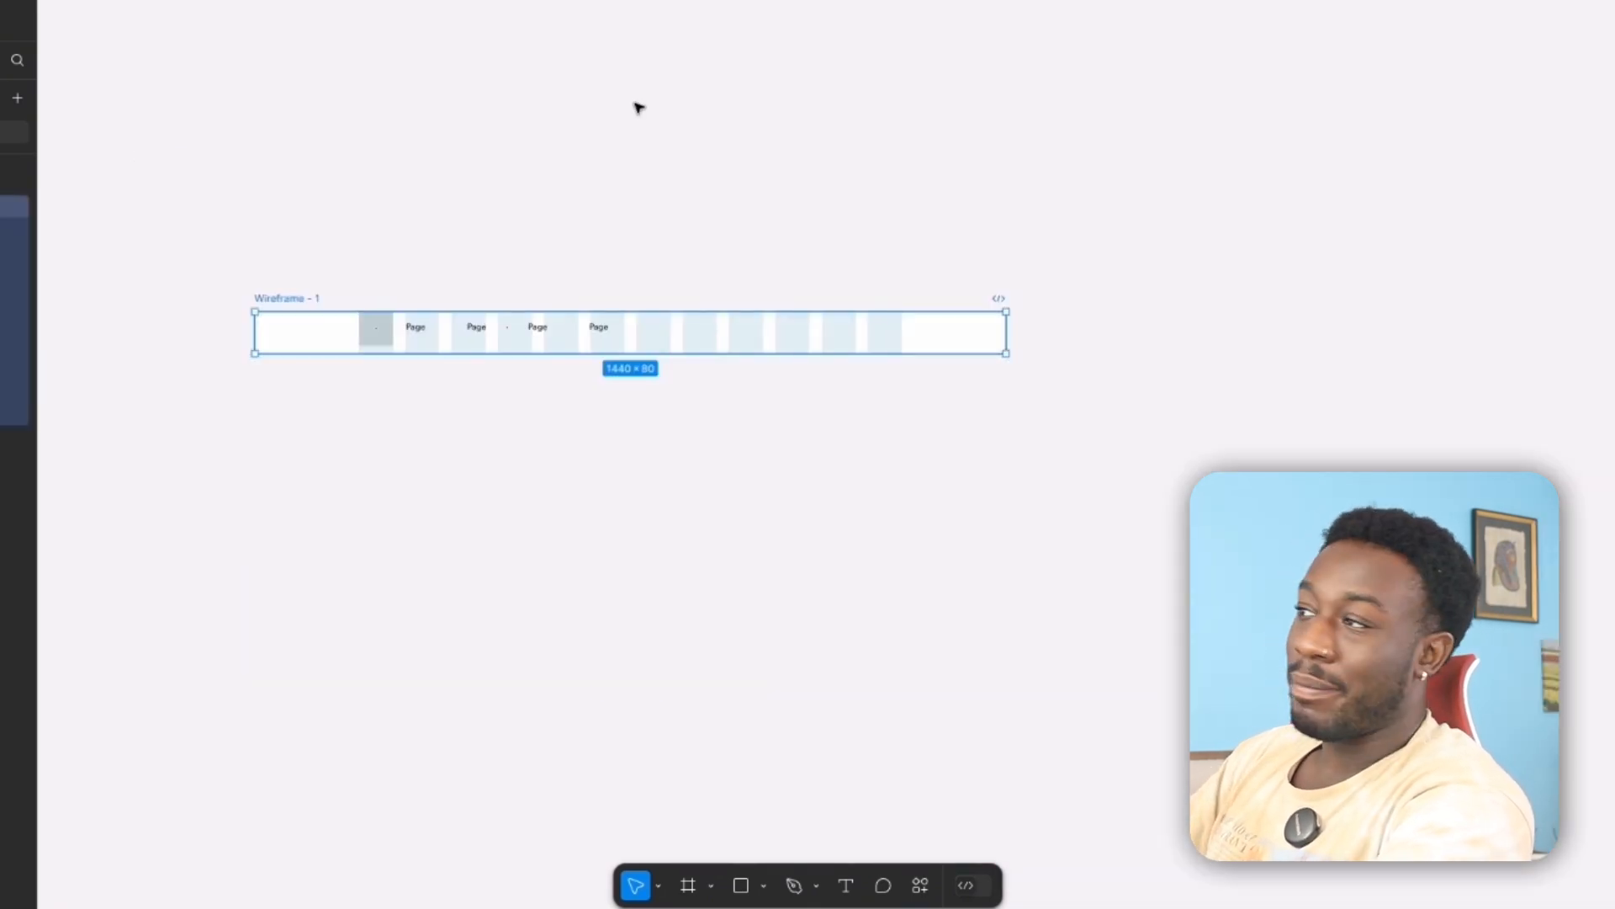
Convert the group holding the grey square and the Page labels into an auto layout frame, then check its nested layers.
{"action": "left_click", "coordinate": [447, 335]}
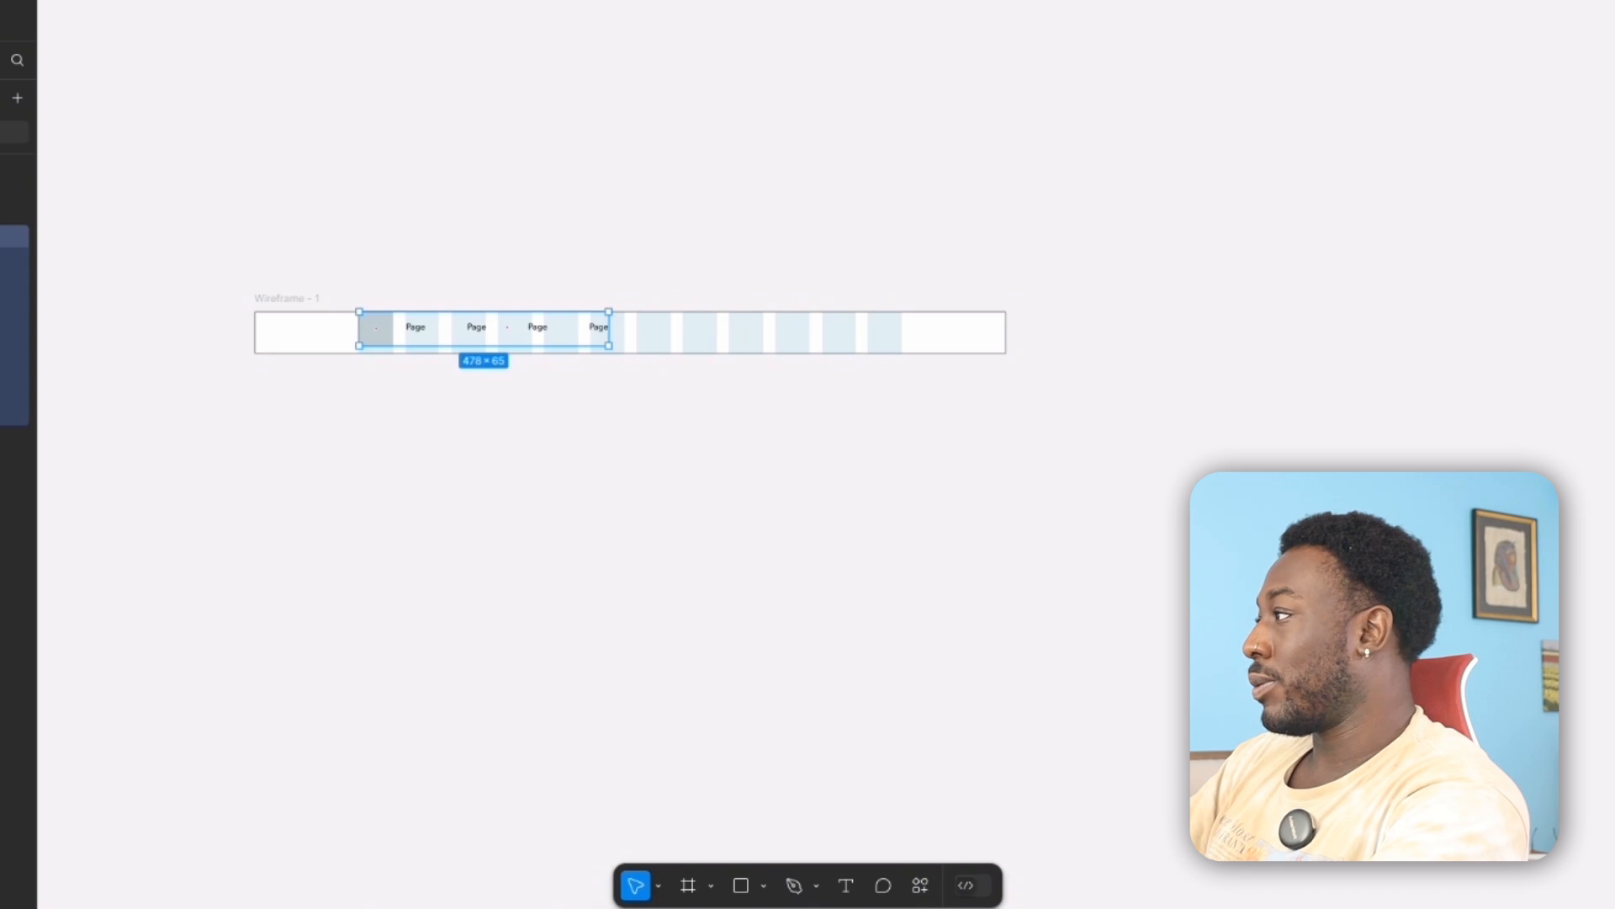
{"action": "key", "text": "shift+a"}
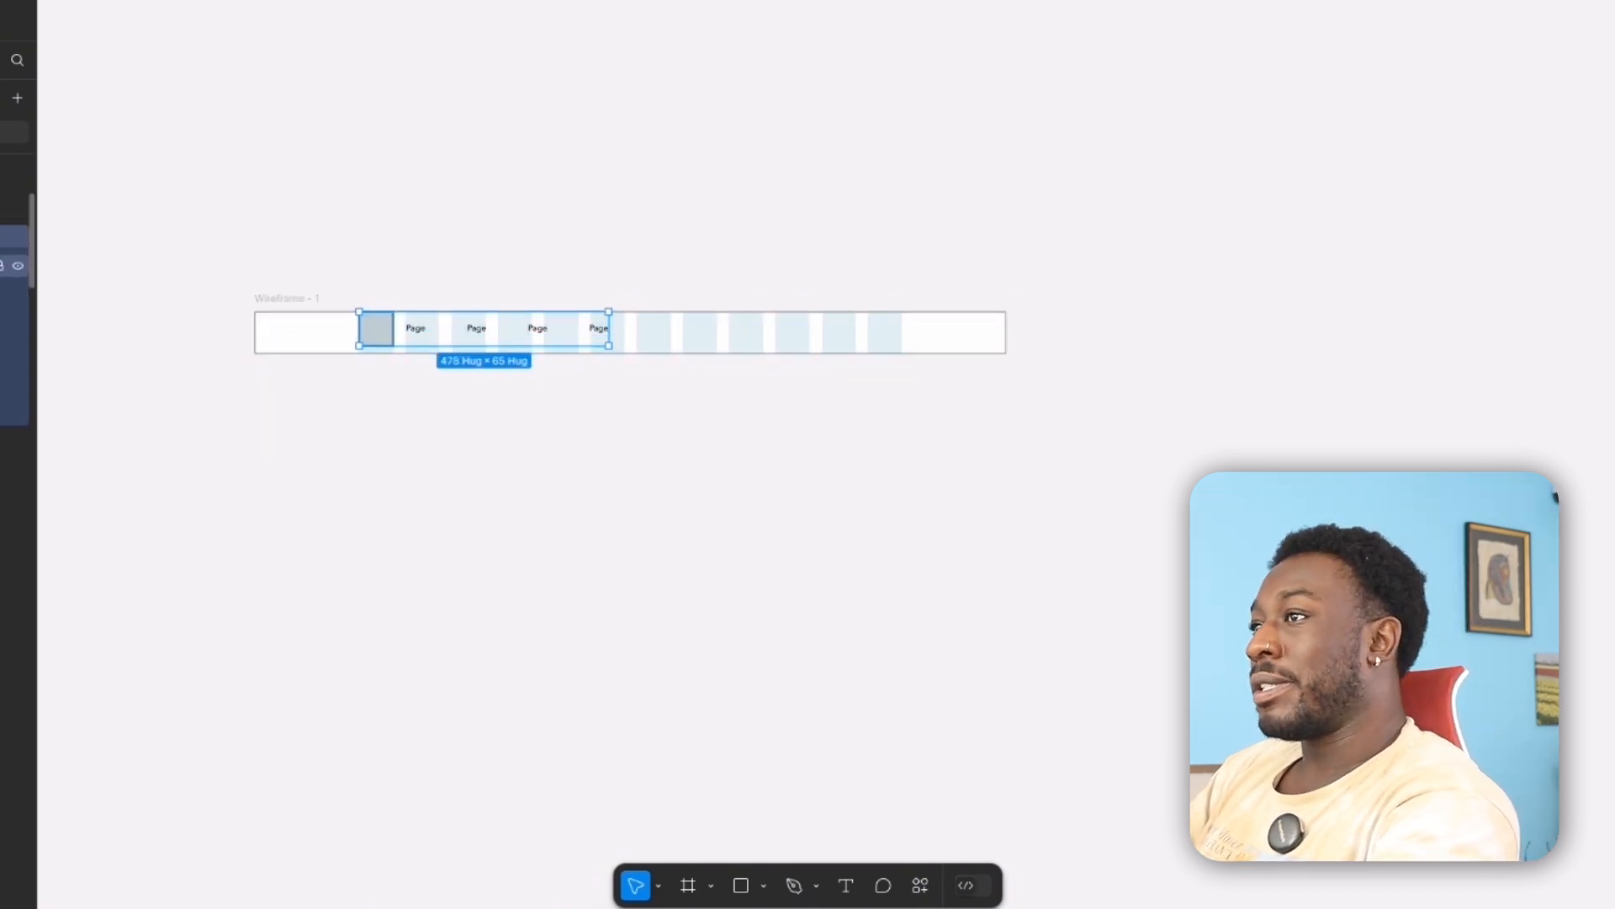
{"action": "left_click", "coordinate": [12, 266]}
{"action": "left_click", "coordinate": [10, 295]}
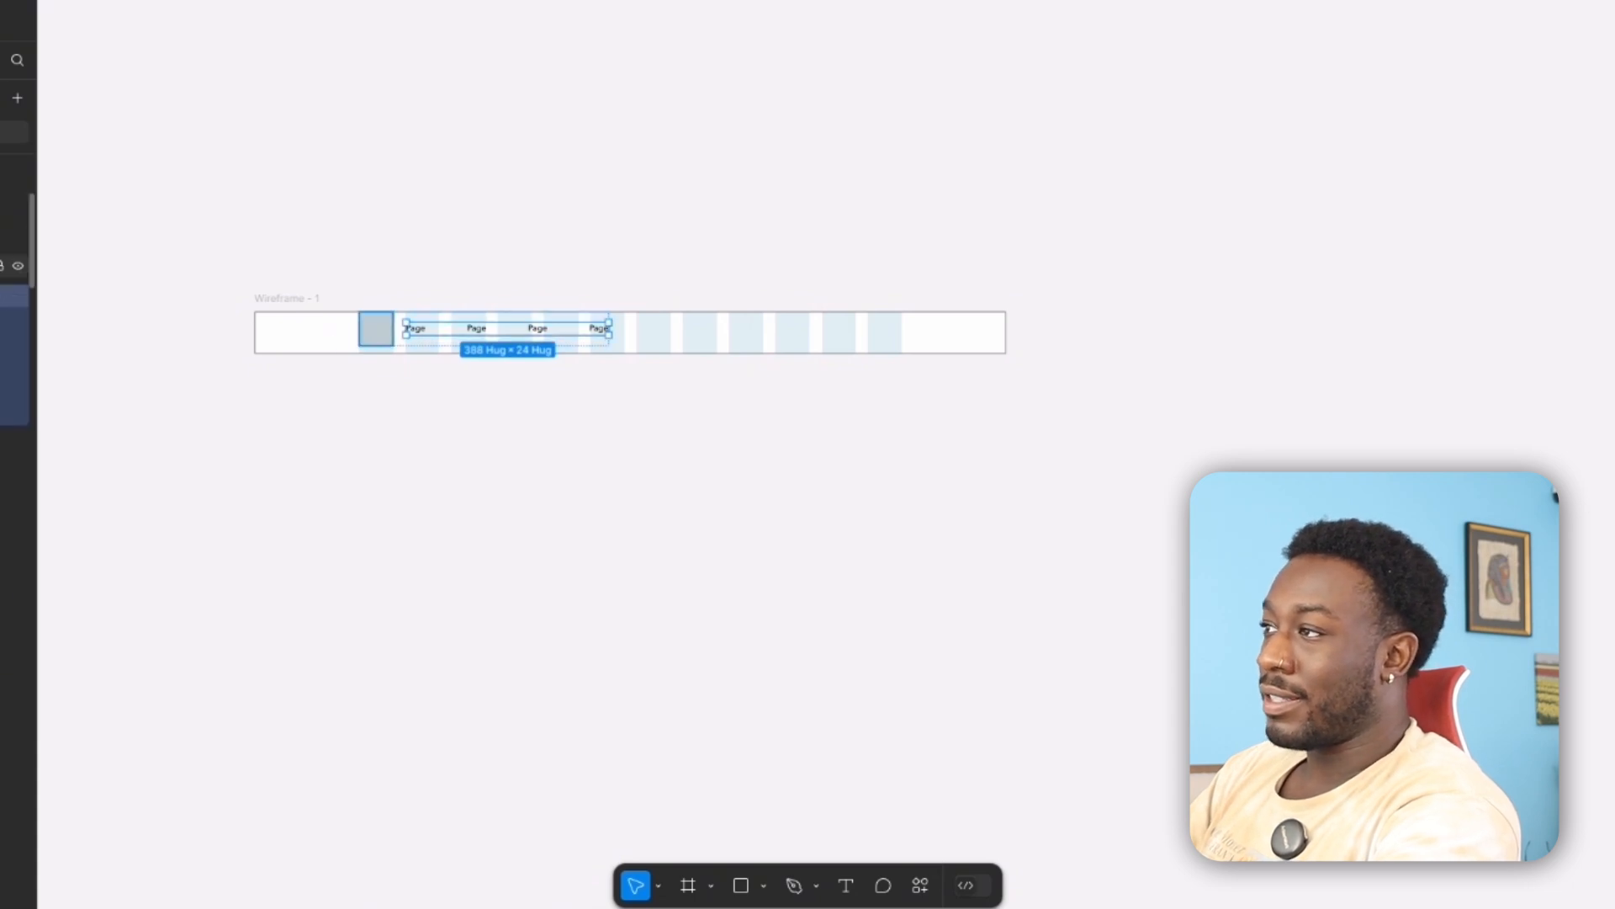
Resize the outer navigation auto layout frame to 1040 × 80 so it spans all the grid columns.
{"action": "left_click", "coordinate": [13, 266]}
{"action": "left_click", "coordinate": [6, 236]}
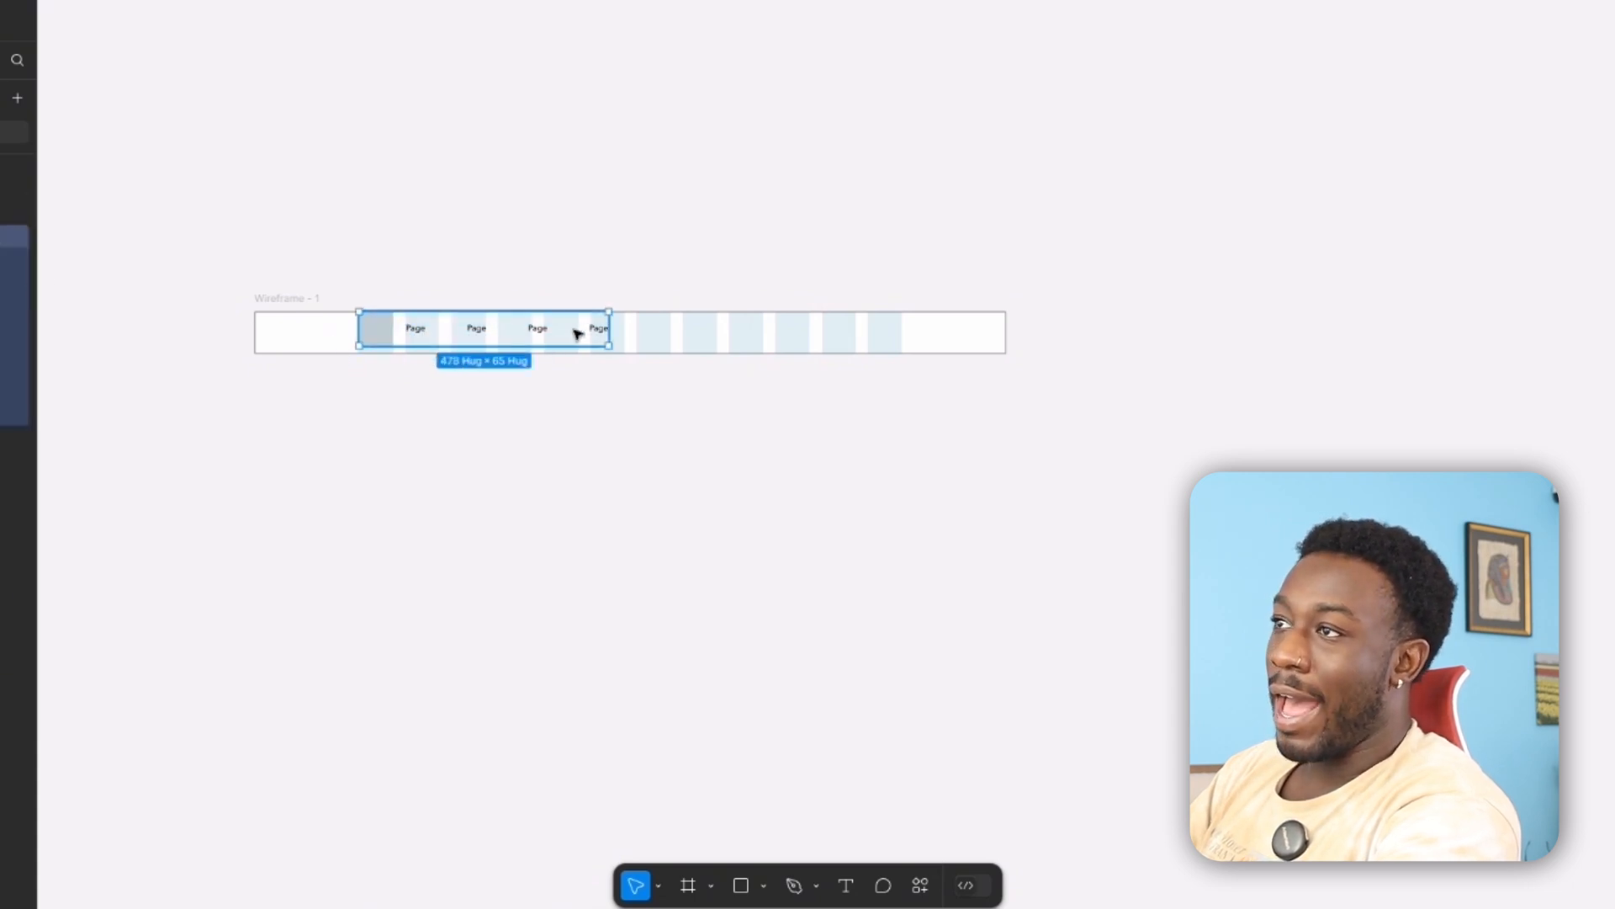
{"action": "left_click_drag", "start_coordinate": [624, 344], "coordinate": [913, 352]}
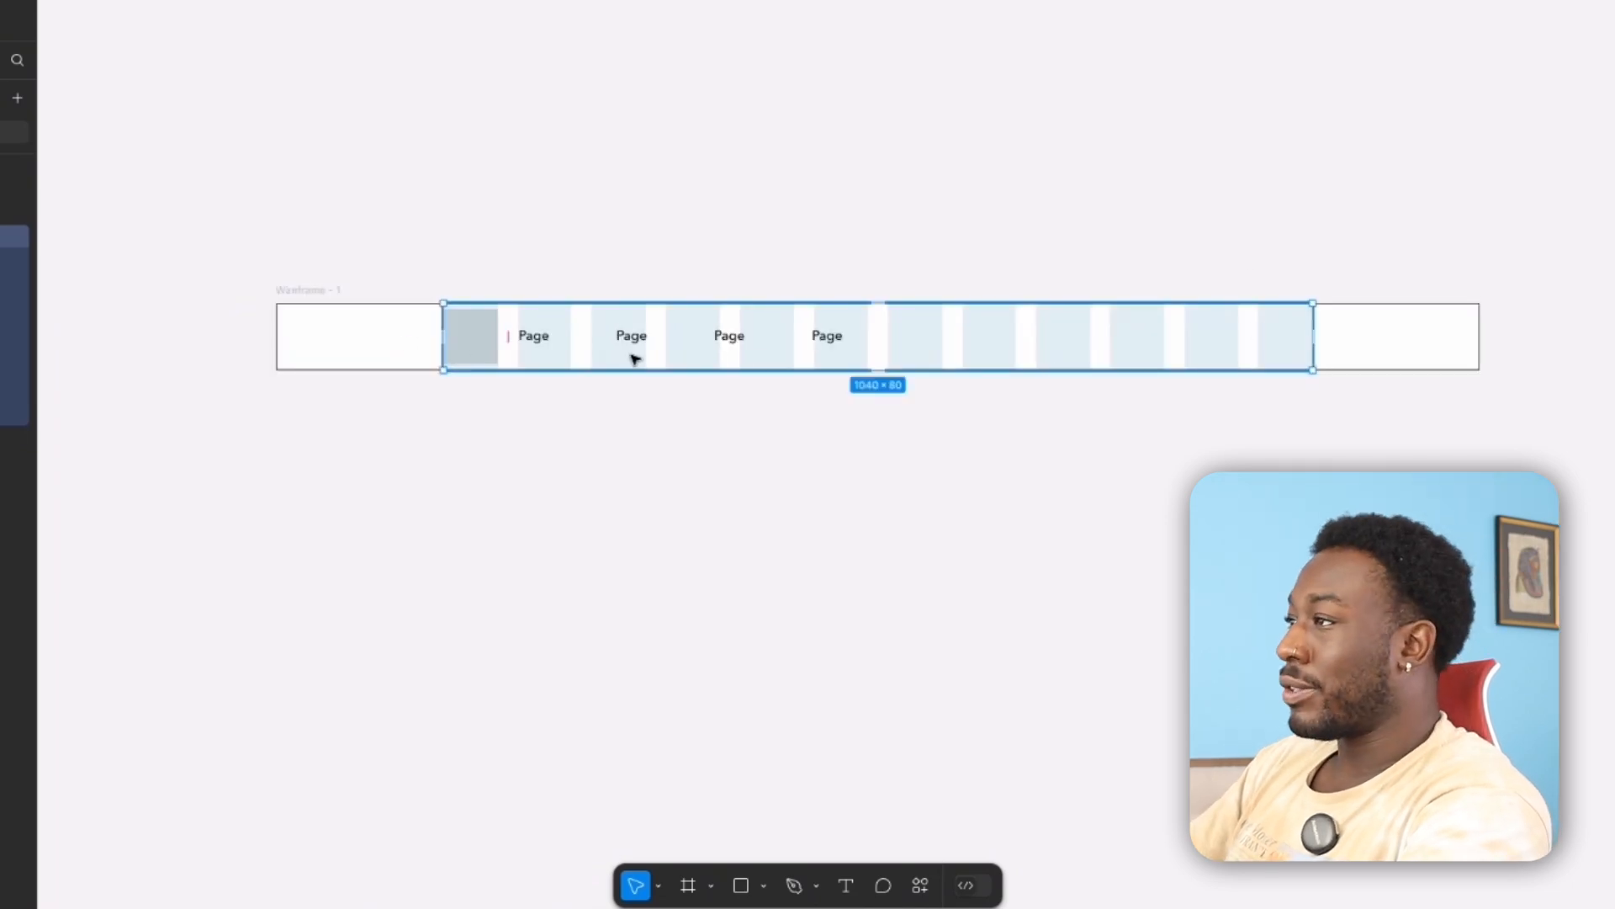
{"action": "left_click", "coordinate": [1505, 437]}
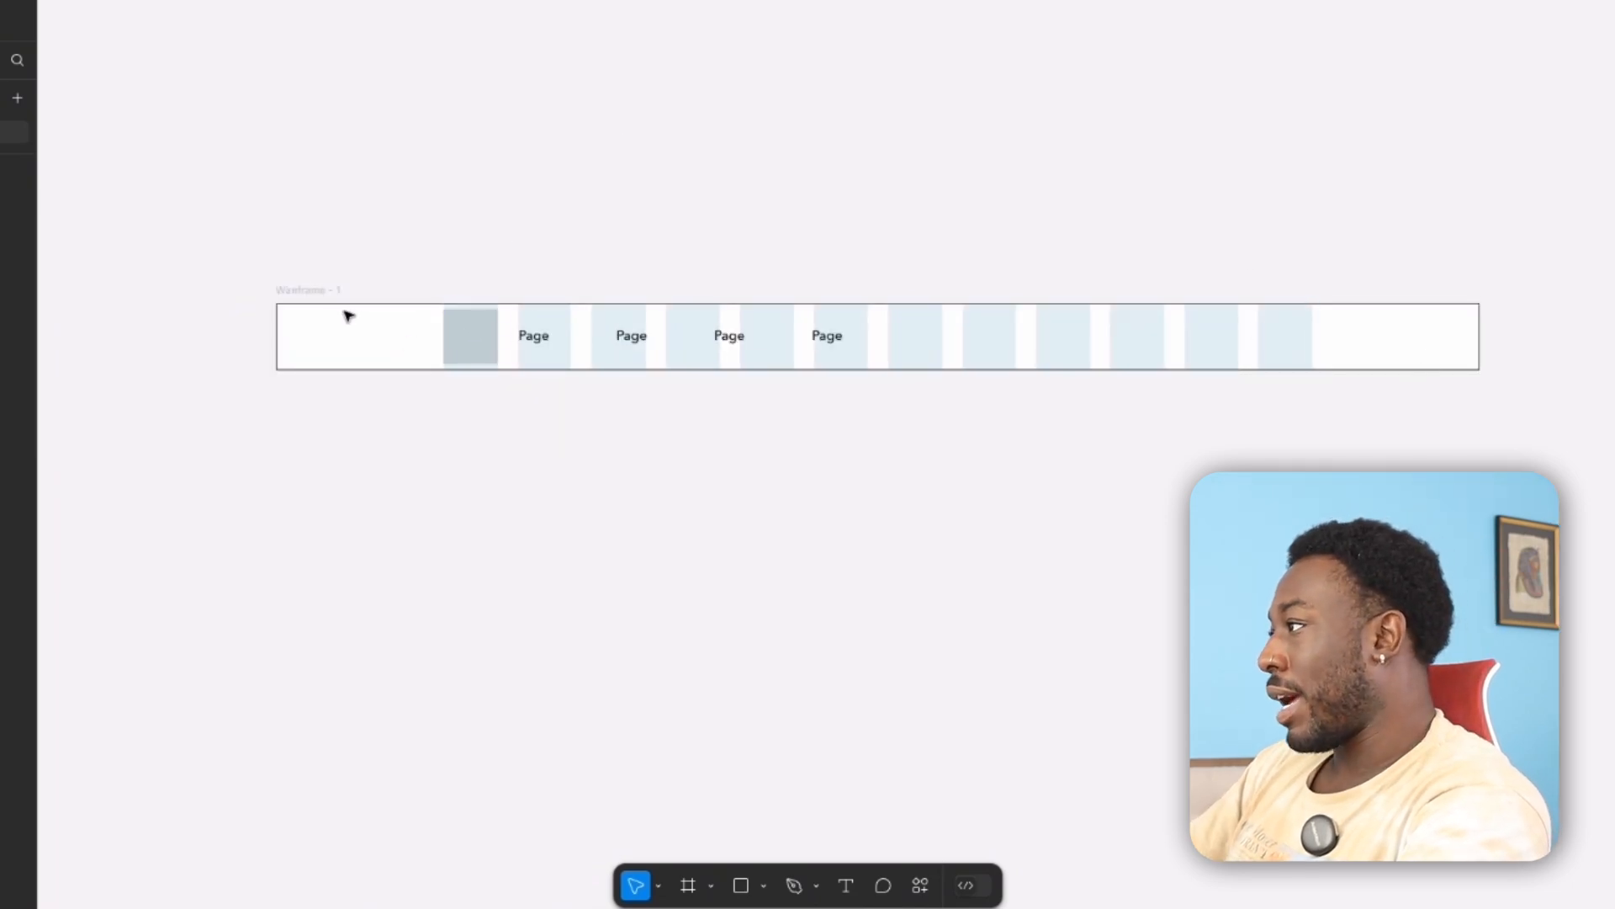
Apply auto layout to the Wireframe - 1 frame and inspect its nested navigation frame, grey square and Page labels frame.
{"action": "left_click", "coordinate": [307, 297]}
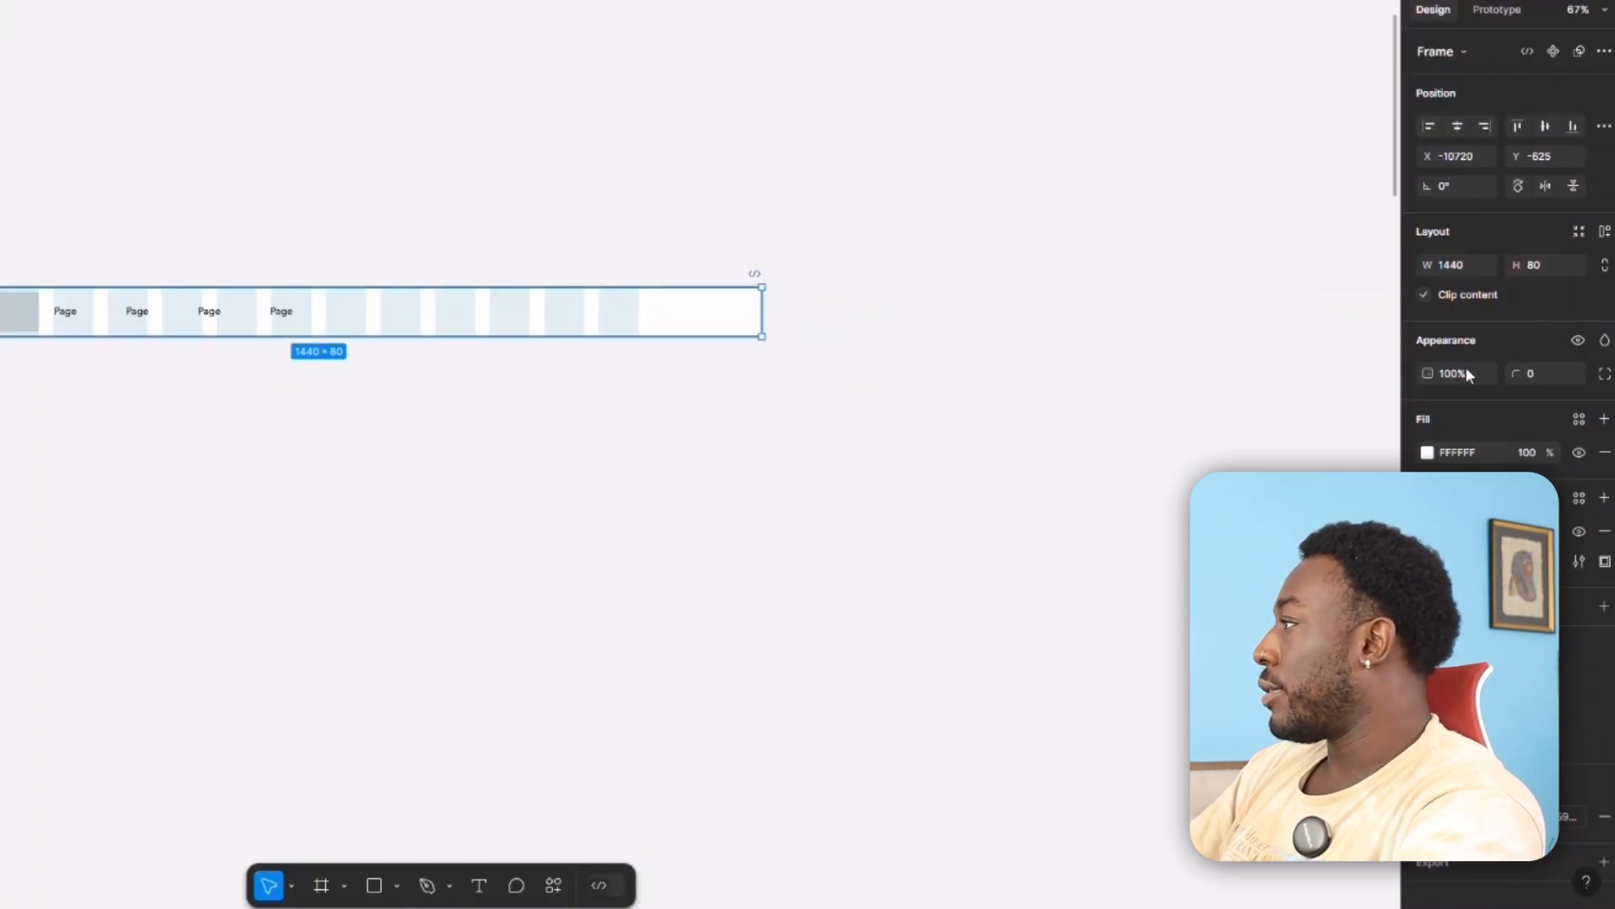
{"action": "left_click", "coordinate": [1604, 232]}
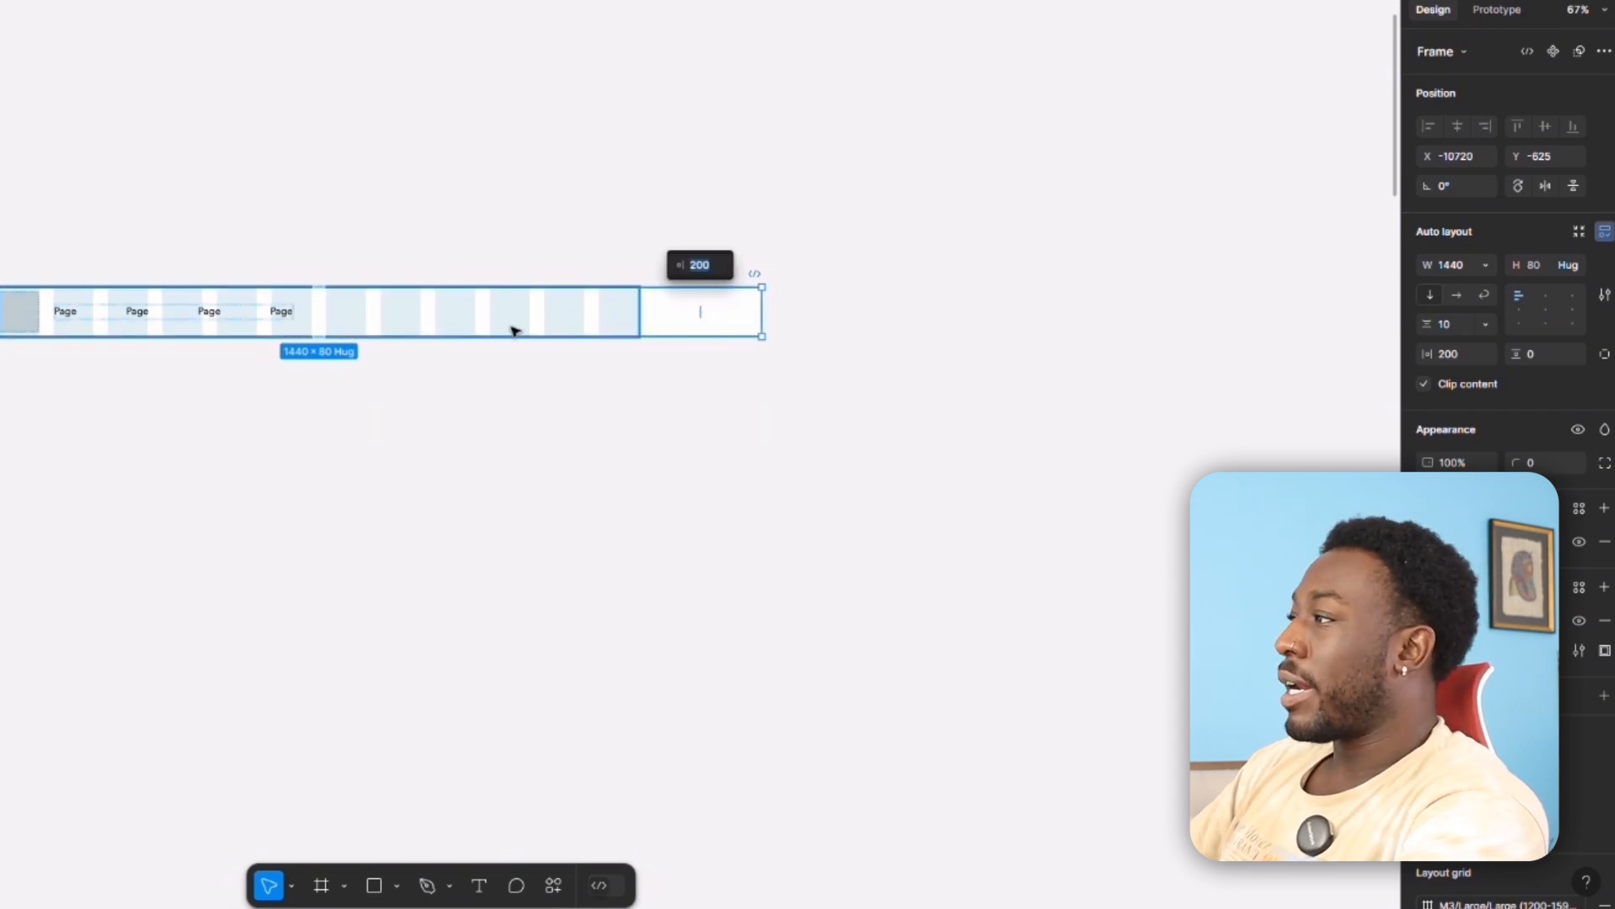
{"action": "left_click", "coordinate": [43, 317]}
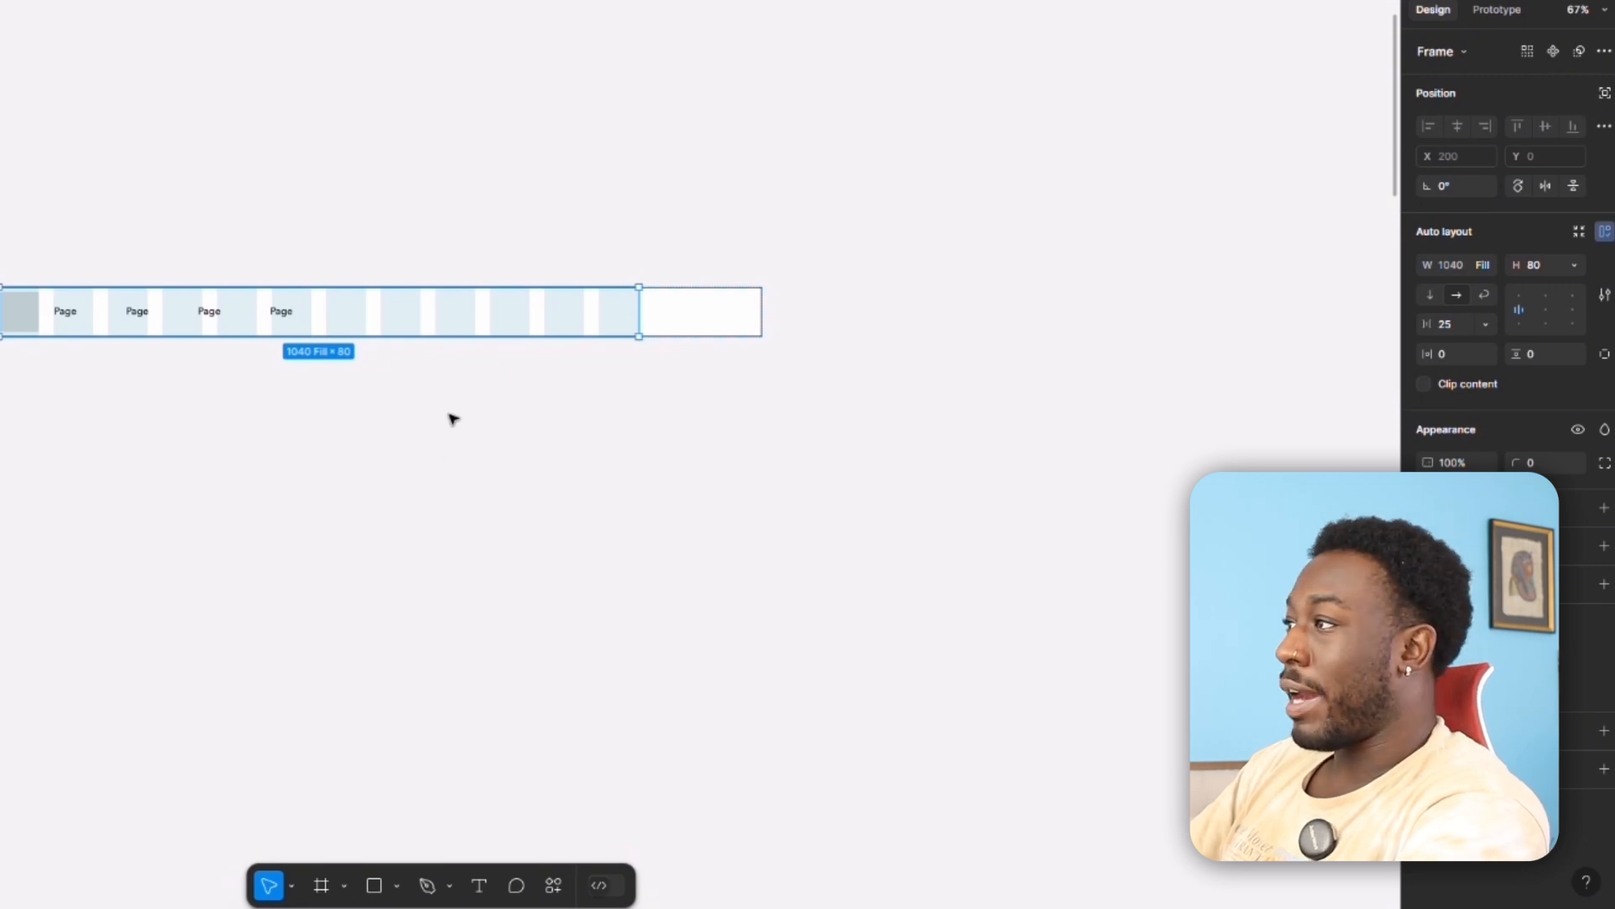
{"action": "left_click", "coordinate": [18, 311]}
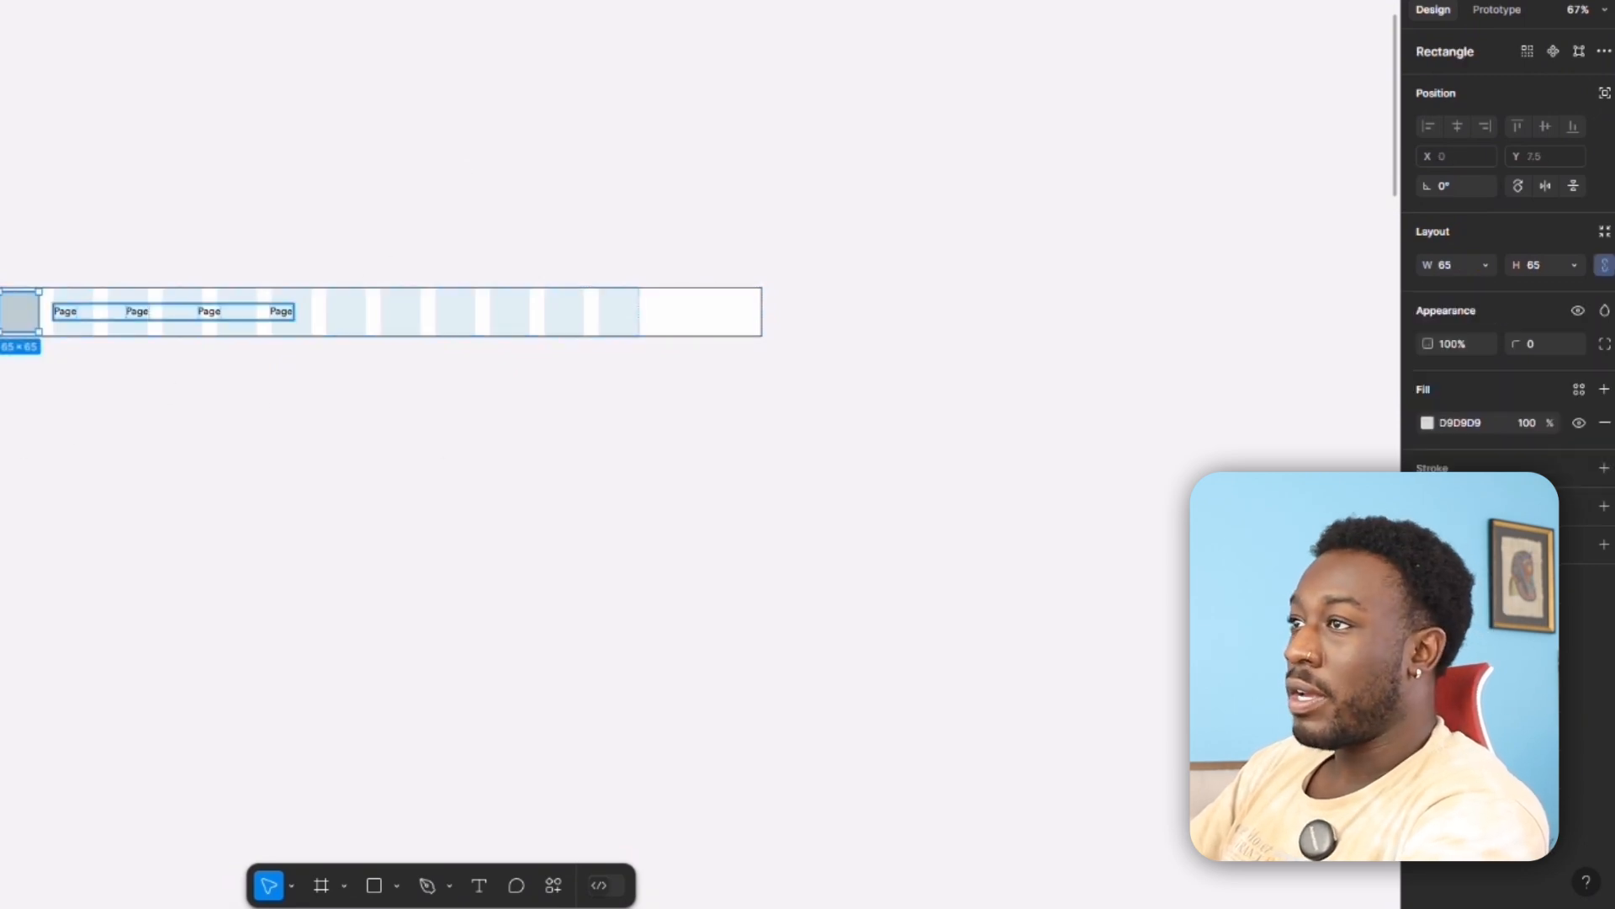
{"action": "left_click", "coordinate": [85, 312]}
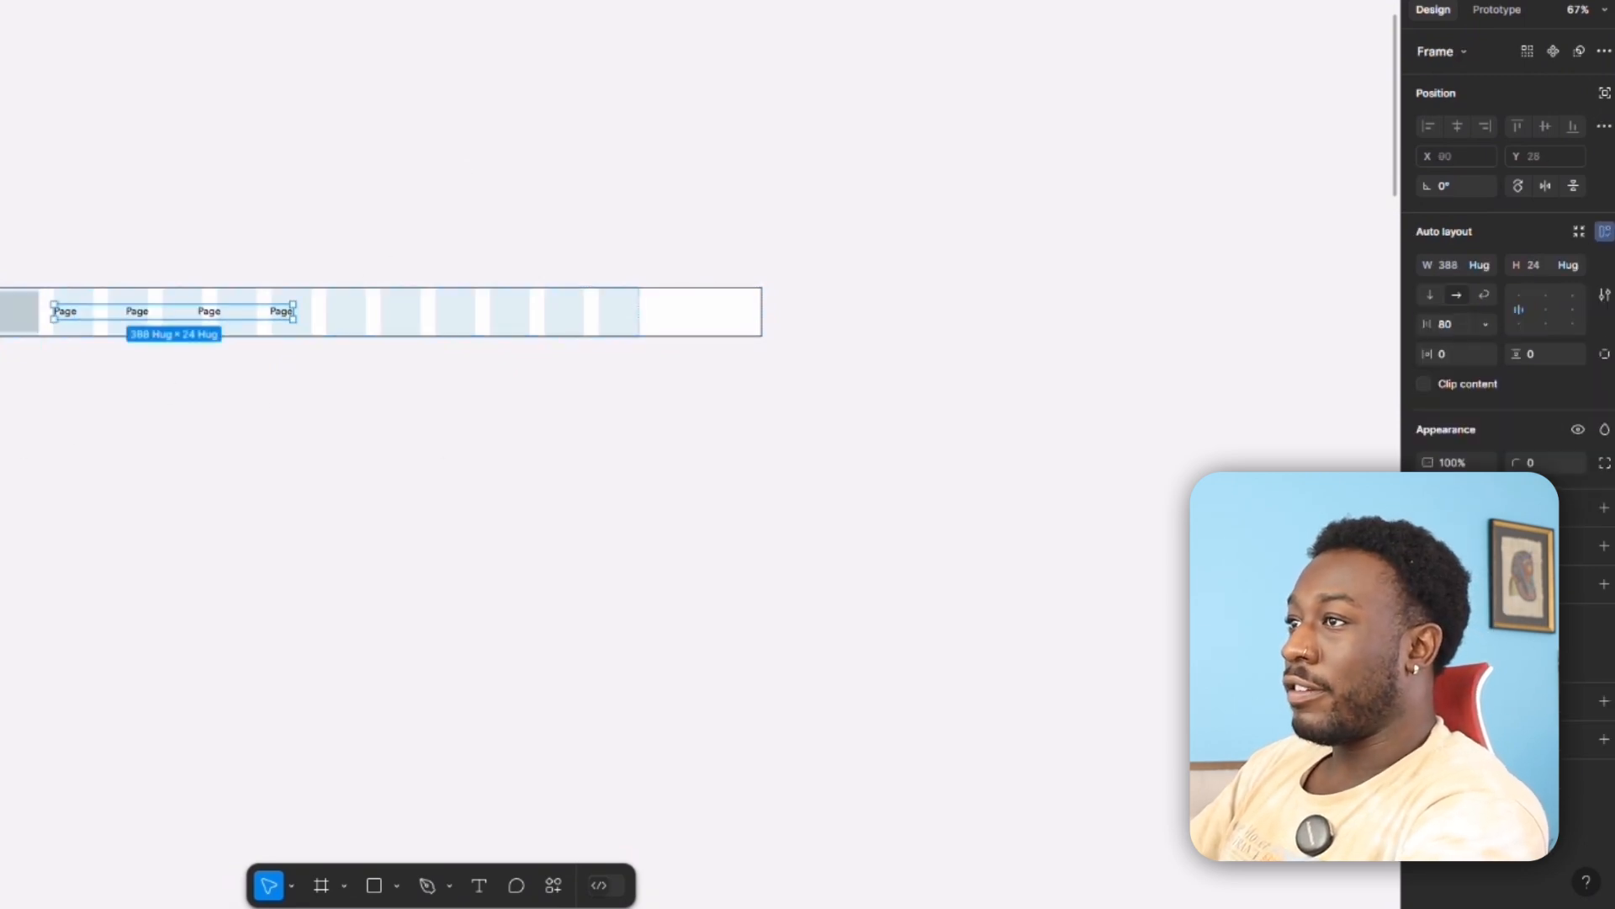
{"action": "left_click", "coordinate": [44, 251]}
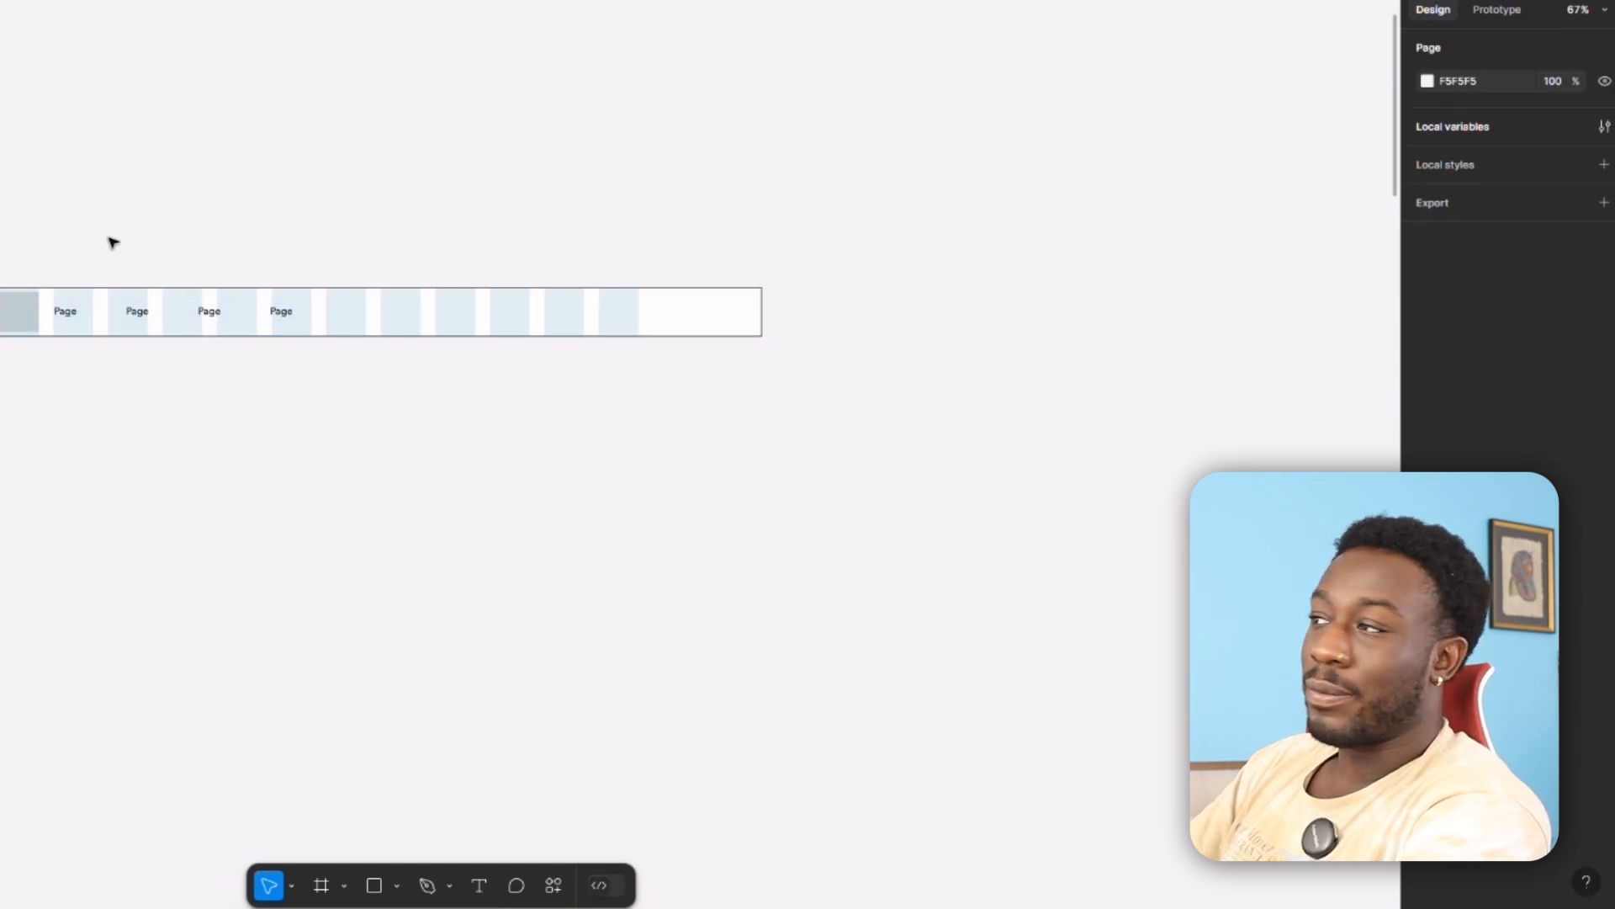
Select the Wireframe - 1 frame and examine its side padding and the navigation bar's alignment to the column grid.
{"action": "scroll", "coordinate": [114, 243], "scroll_direction": "down", "scroll_amount": 3}
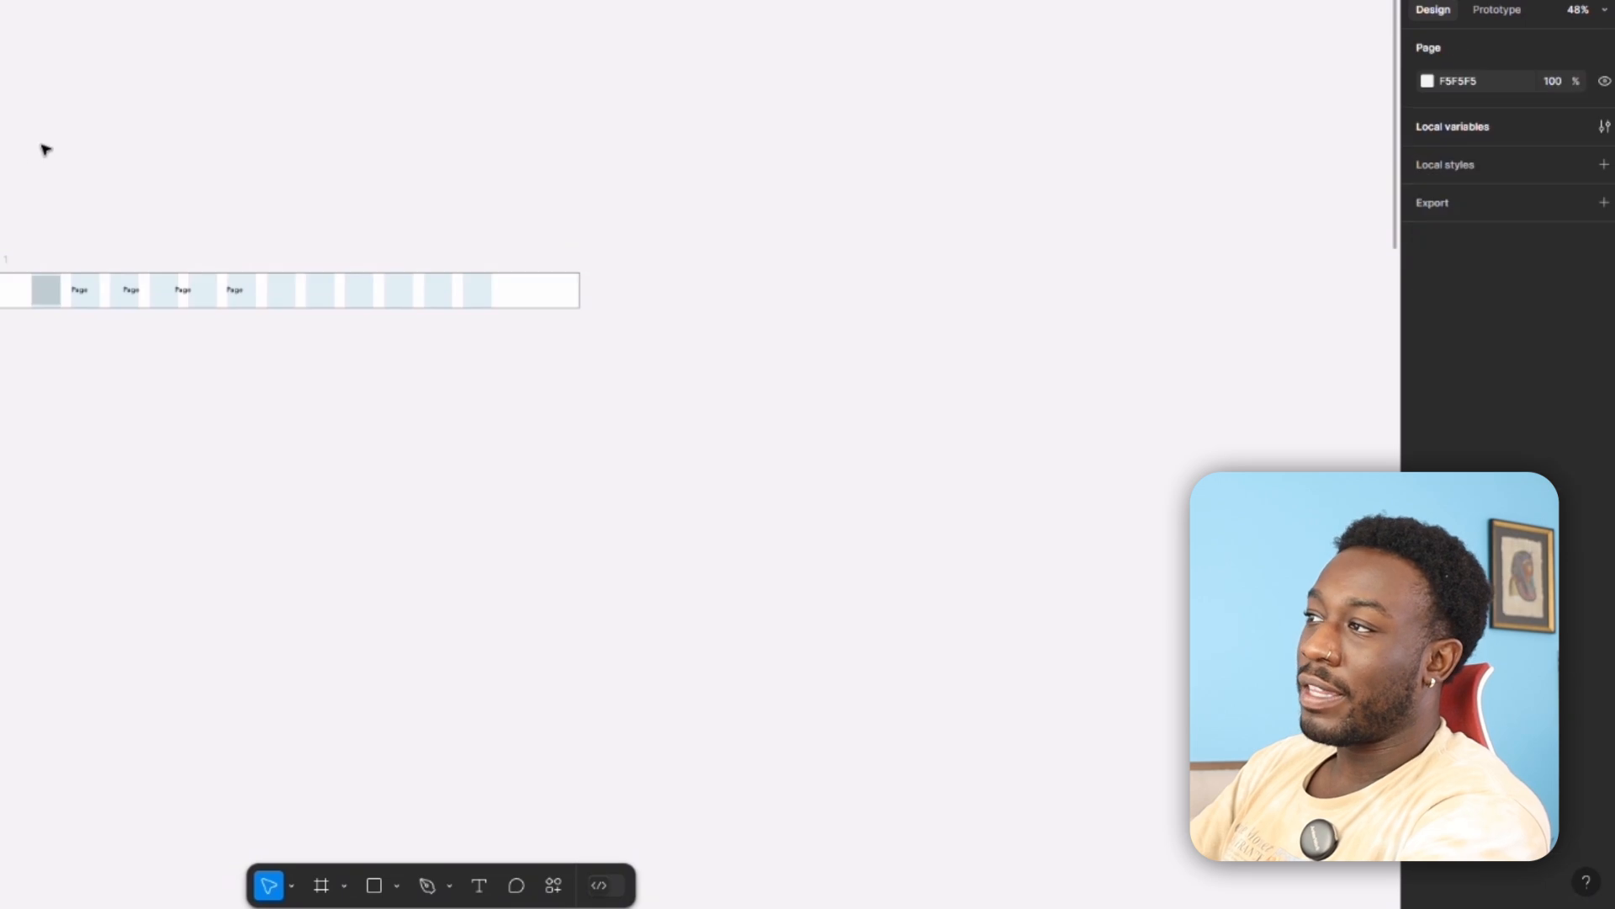
{"action": "left_click_drag", "start_coordinate": [12, 183], "coordinate": [169, 185]}
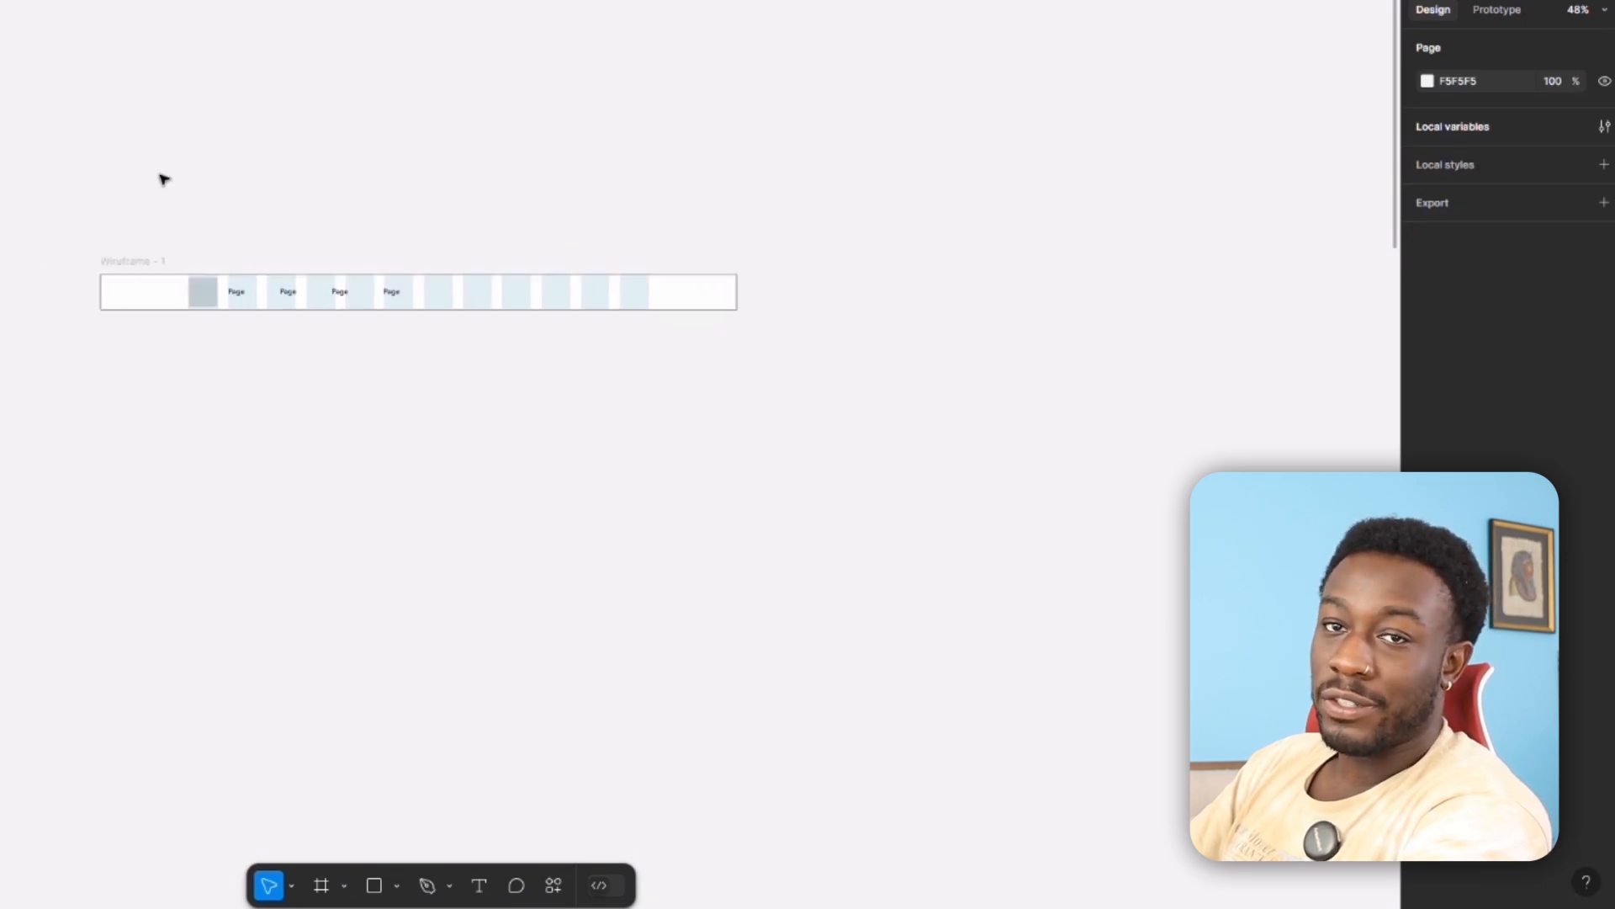
{"action": "left_click", "coordinate": [141, 261]}
{"action": "scroll", "coordinate": [1567, 833], "scroll_direction": "down", "scroll_amount": 3}
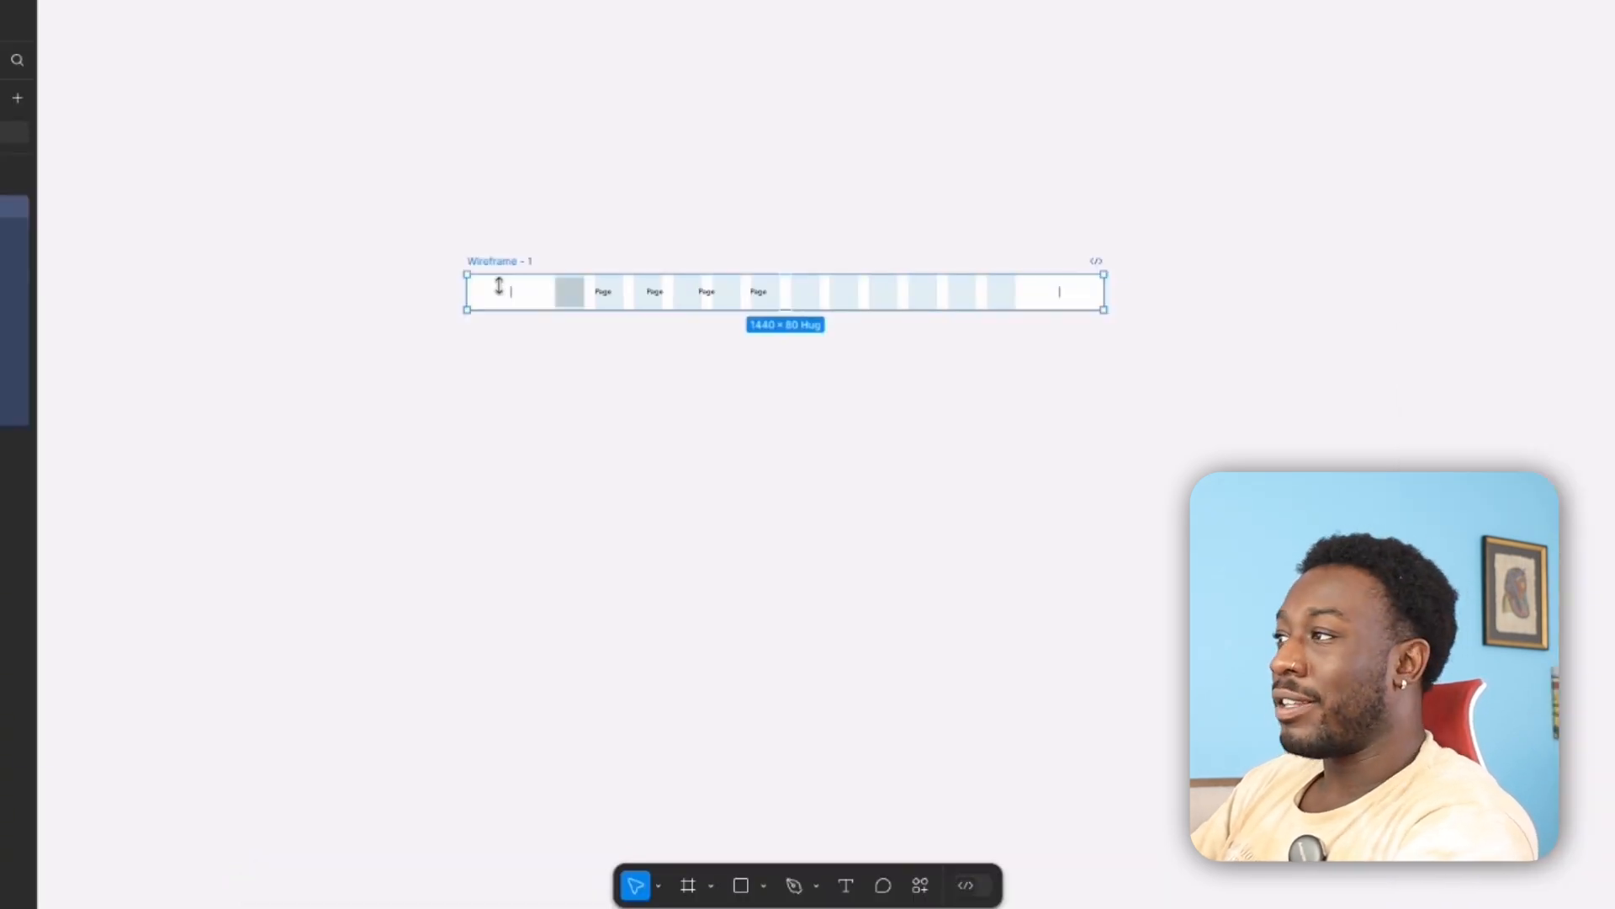
{"action": "scroll", "coordinate": [581, 219], "scroll_direction": "up", "scroll_amount": 5}
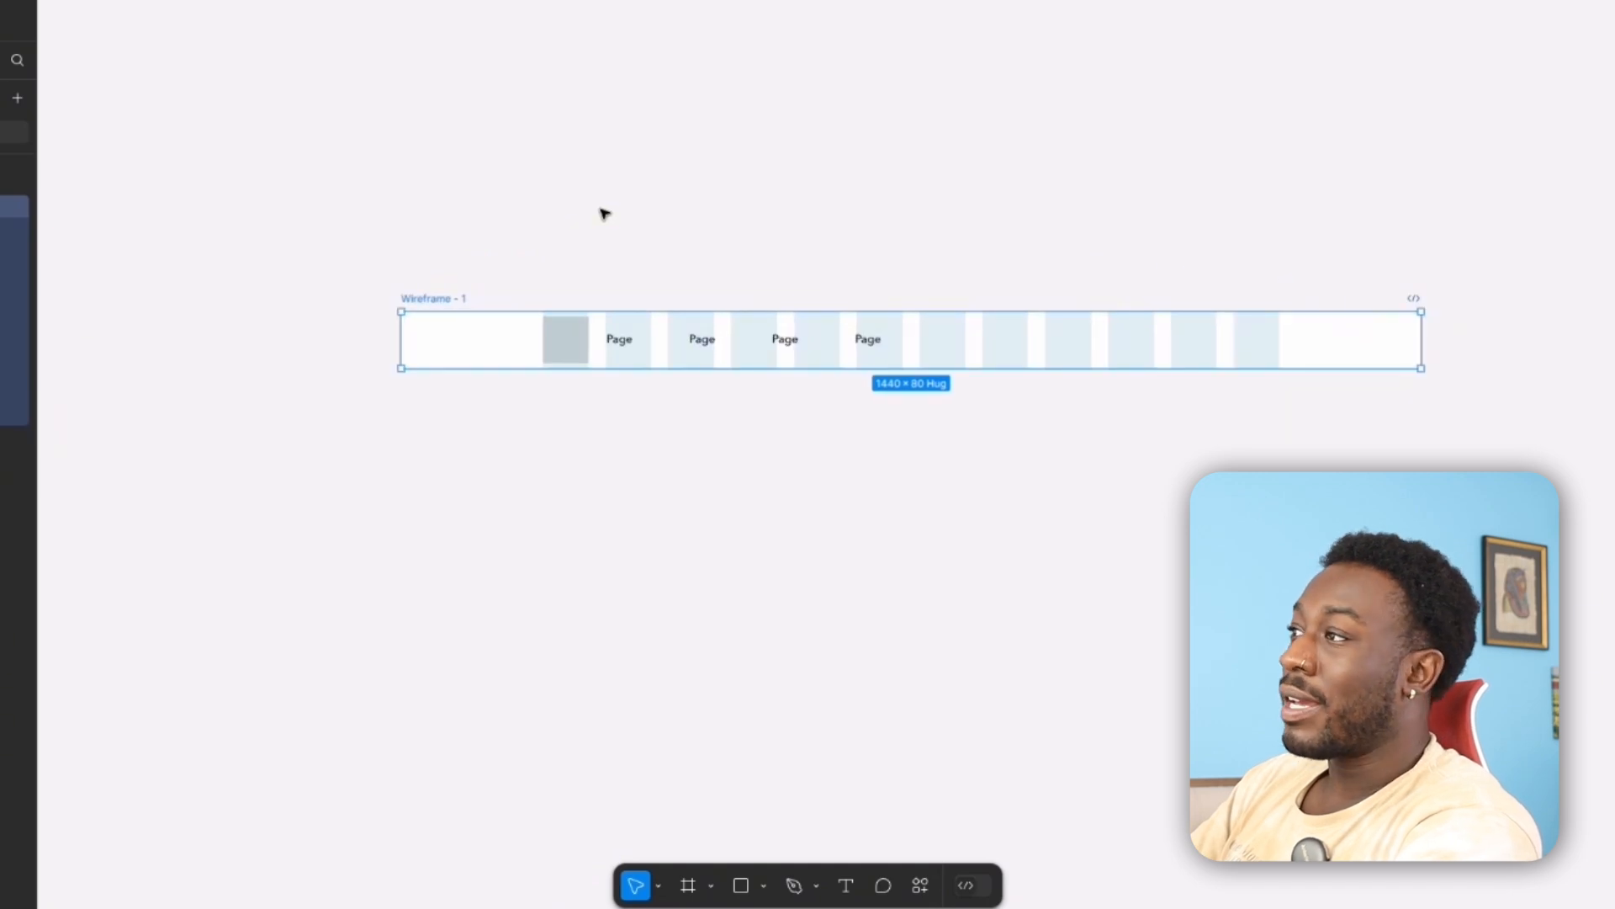
{"action": "left_click_drag", "start_coordinate": [606, 215], "coordinate": [461, 177]}
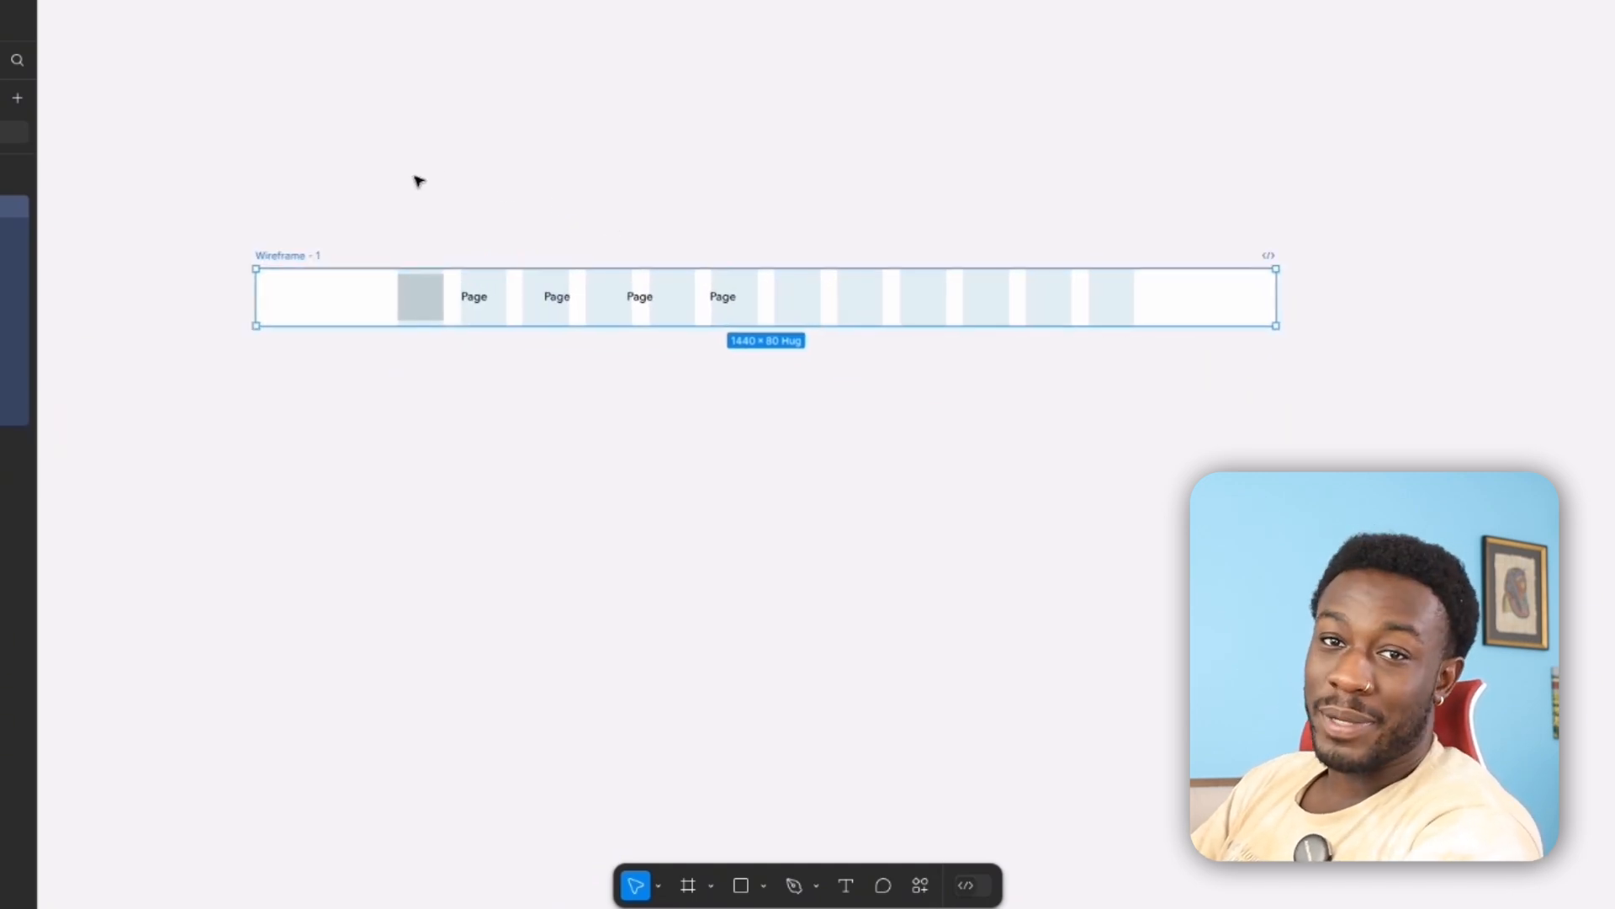
{"action": "scroll", "coordinate": [378, 193], "scroll_direction": "left", "scroll_amount": 2}
{"action": "scroll", "coordinate": [465, 245], "scroll_direction": "up", "scroll_amount": 3}
{"action": "scroll", "coordinate": [535, 202], "scroll_direction": "right", "scroll_amount": 3}
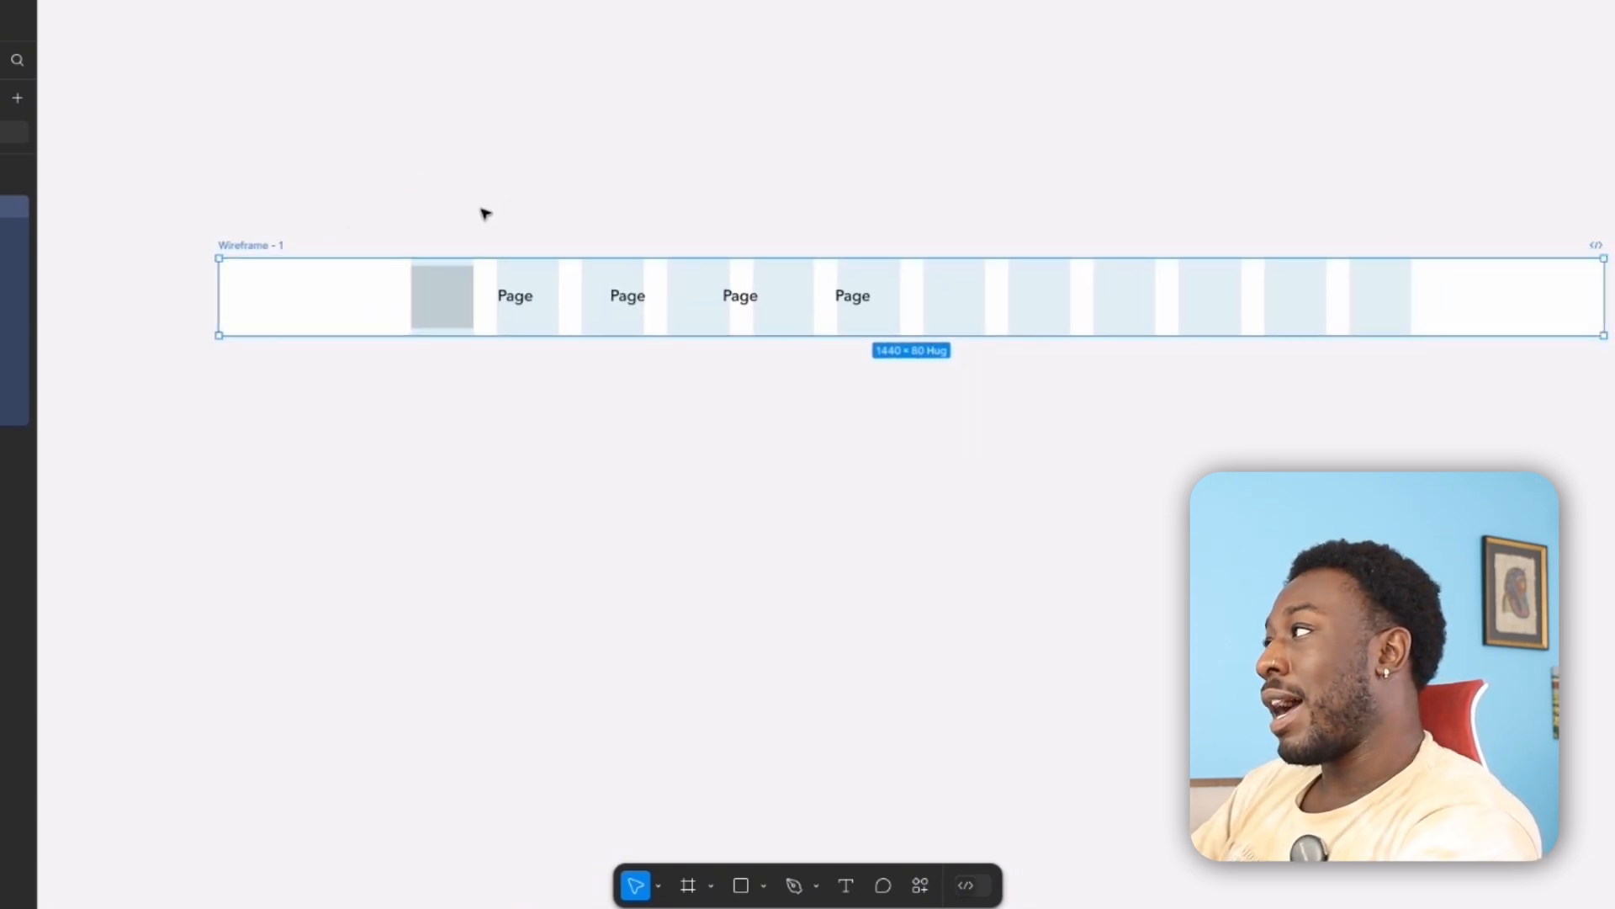
Examine the sitemap and the completed page wireframes, from Contact Us back to the Homepage.
{"action": "scroll", "coordinate": [508, 230], "scroll_direction": "right", "scroll_amount": 3}
{"action": "scroll", "coordinate": [494, 224], "scroll_direction": "down", "scroll_amount": 2}
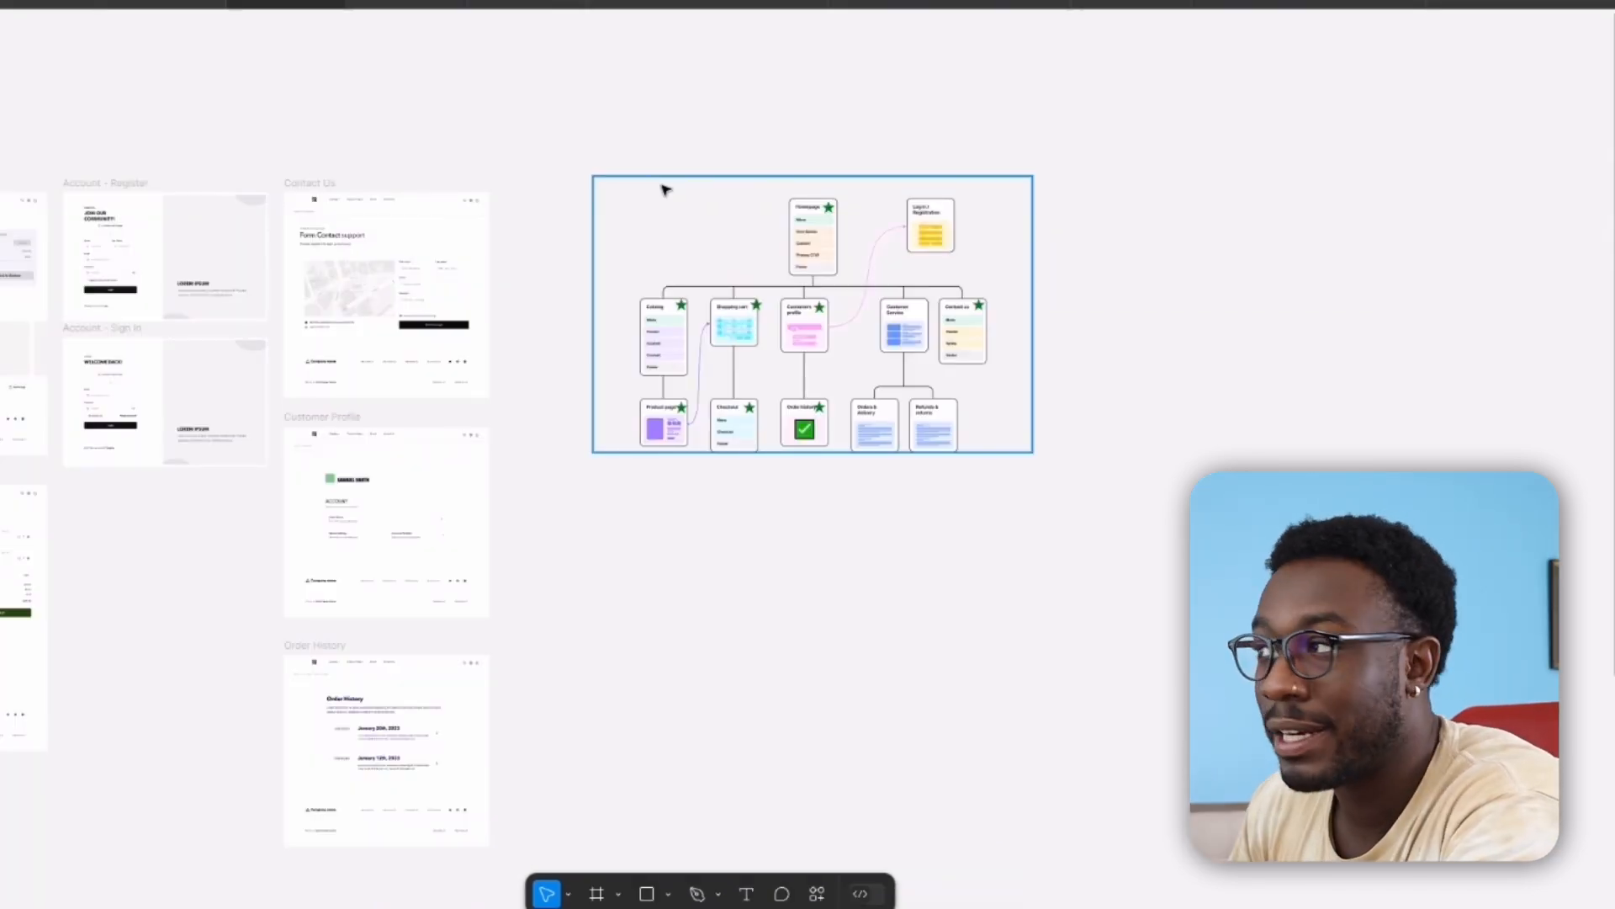
{"action": "left_click_drag", "start_coordinate": [405, 218], "coordinate": [1077, 186]}
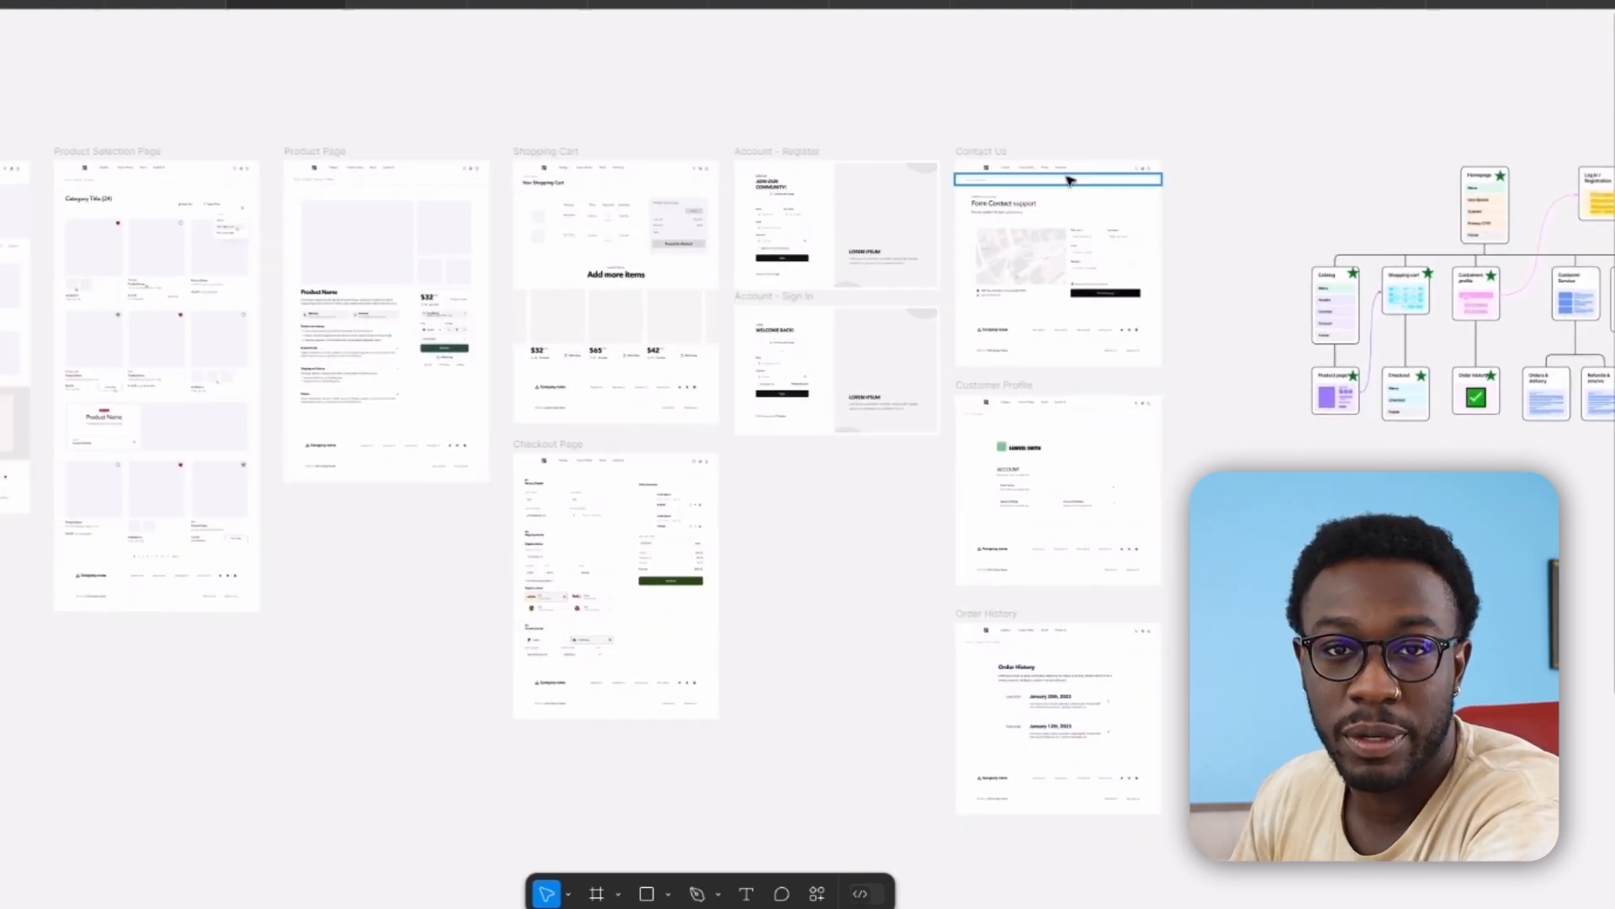
{"action": "left_click_drag", "start_coordinate": [216, 159], "coordinate": [734, 133]}
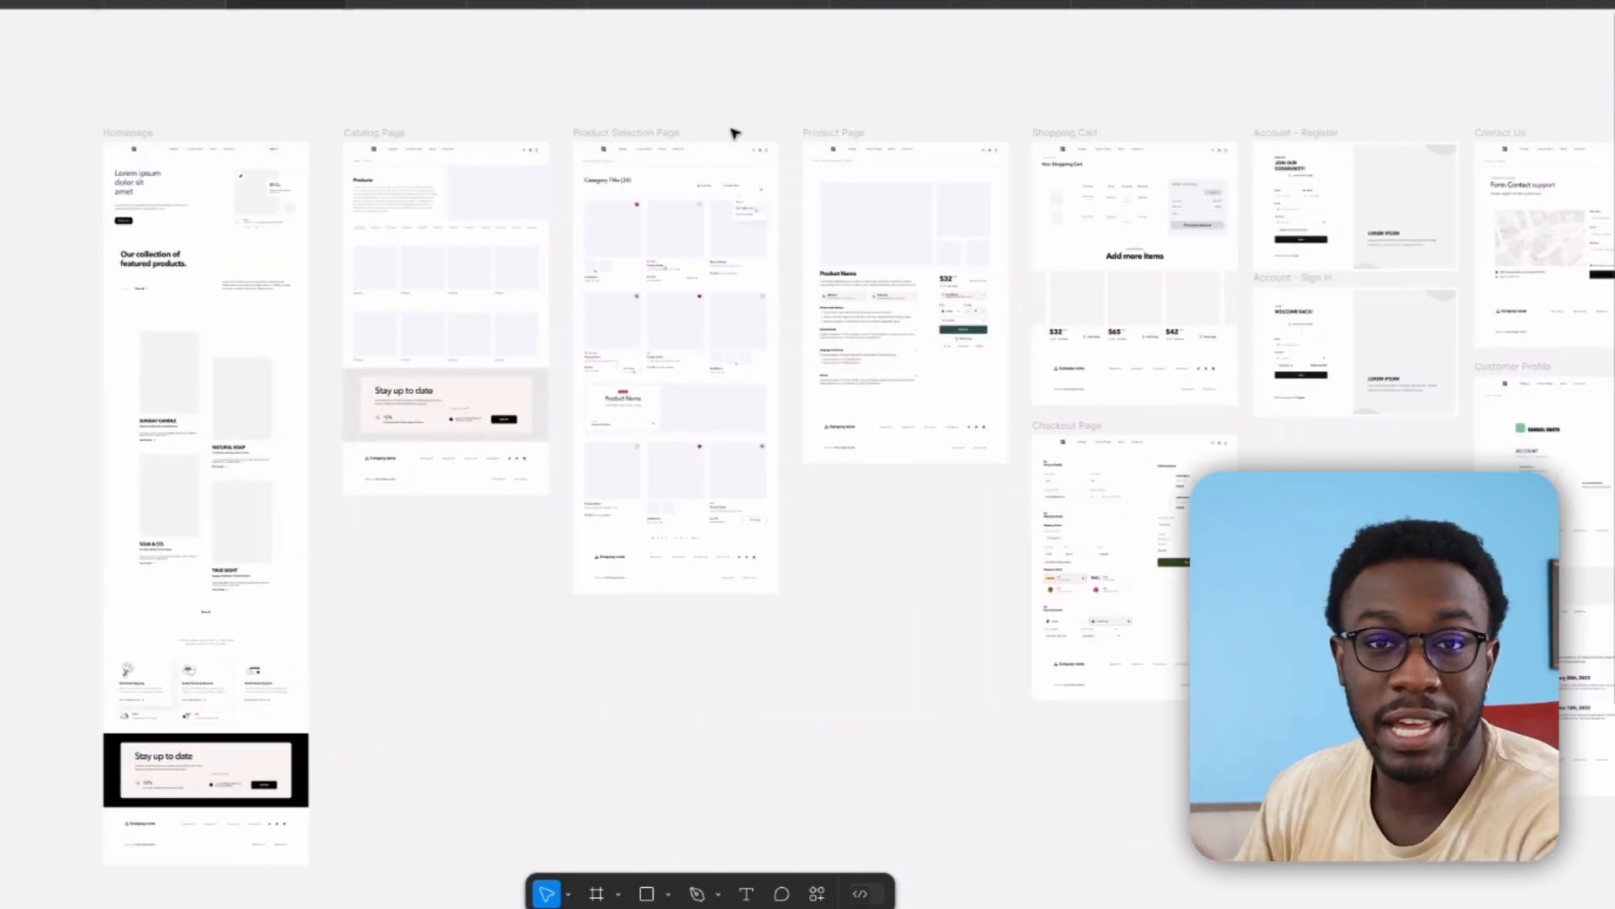